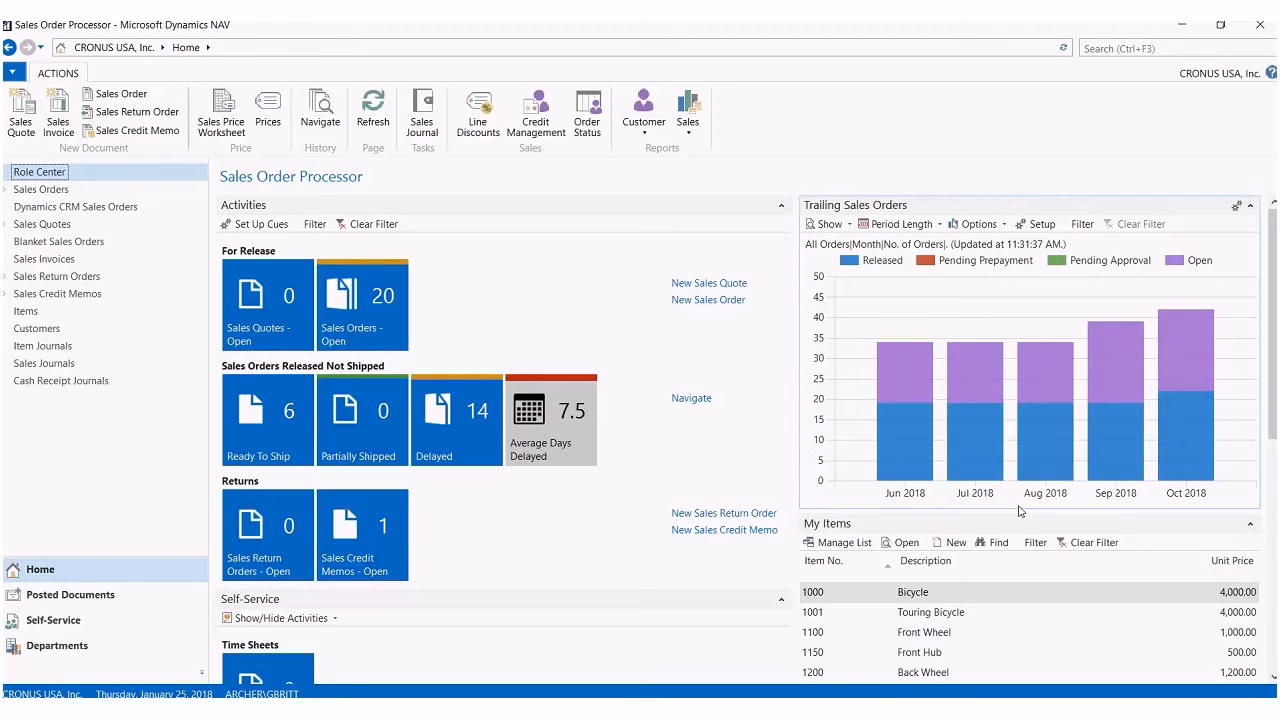
Open the General Ledger's Chart of Accounts under Financial Management and examine the American Express account among the short-term liabilities
left_click(57, 646)
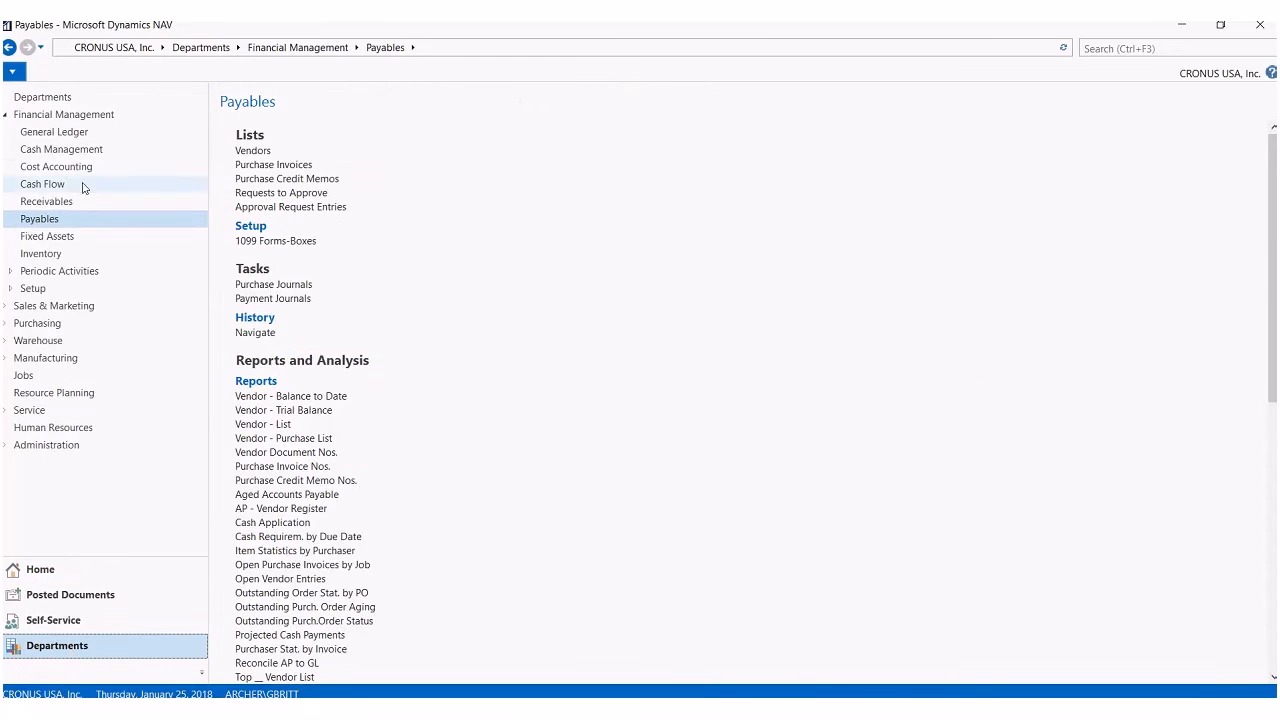
left_click(55, 115)
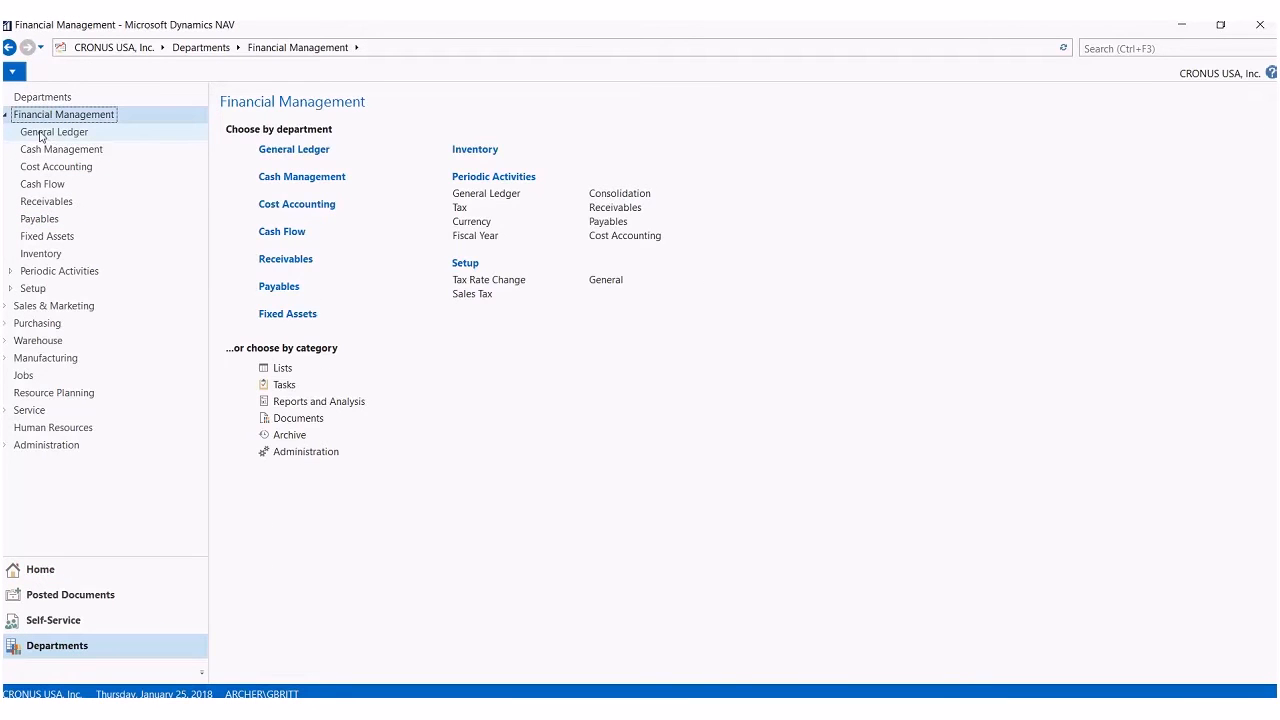
left_click(42, 137)
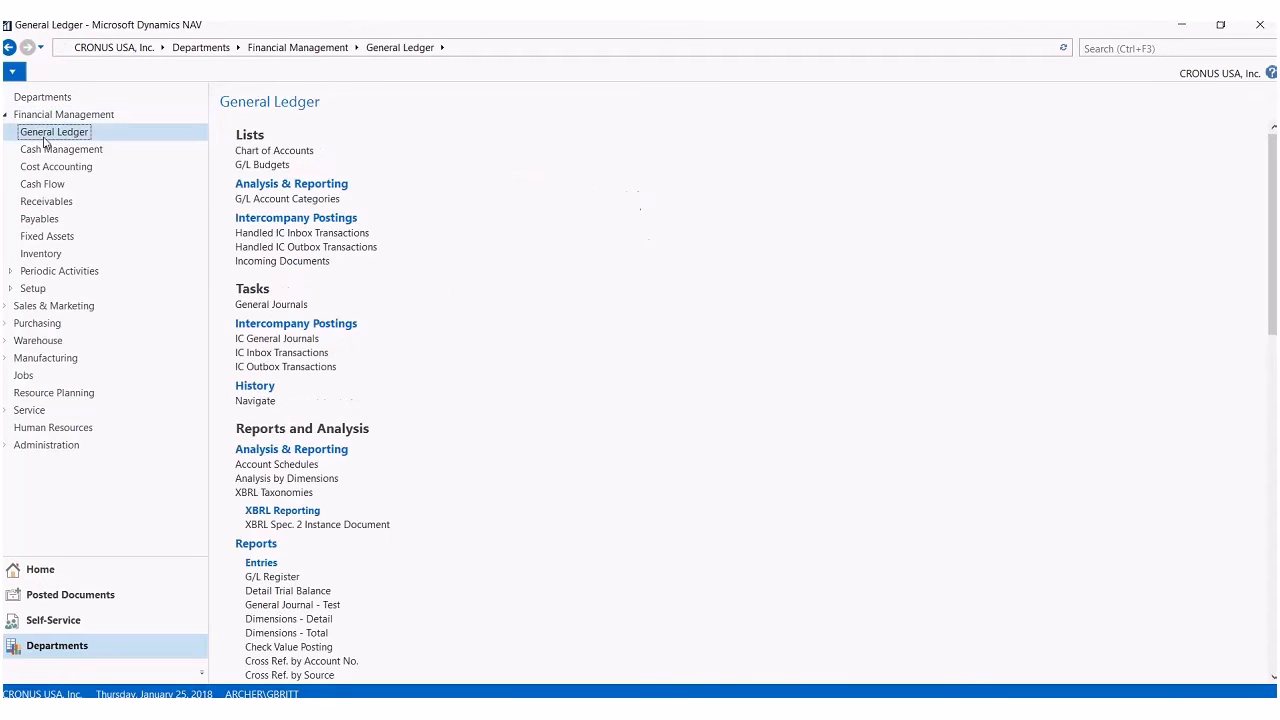
left_click(265, 152)
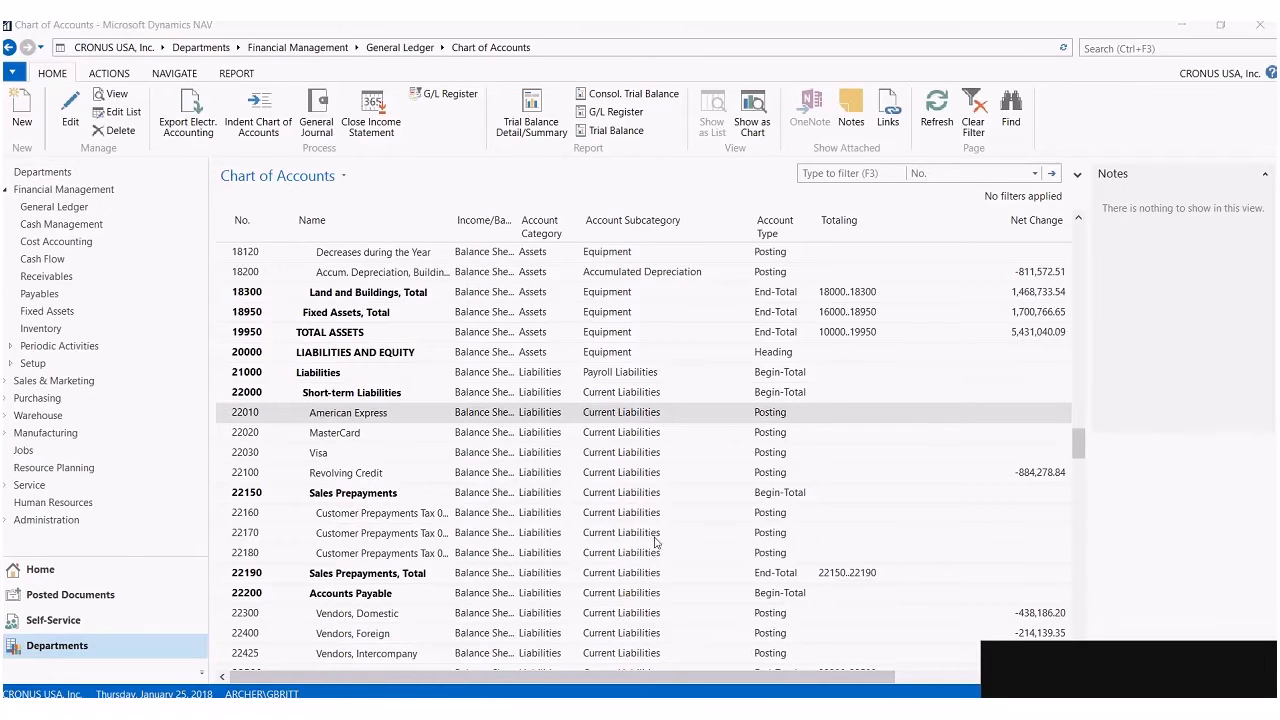
left_click(250, 416)
left_click(362, 433)
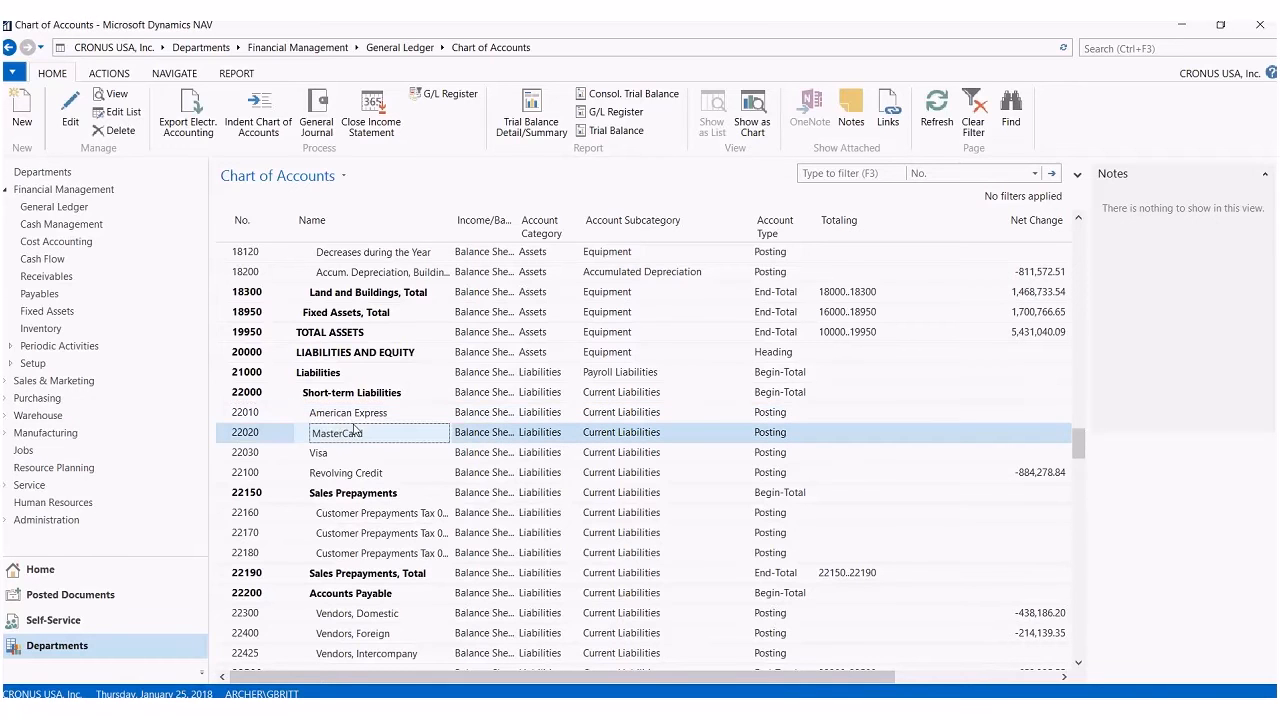
left_click(340, 422)
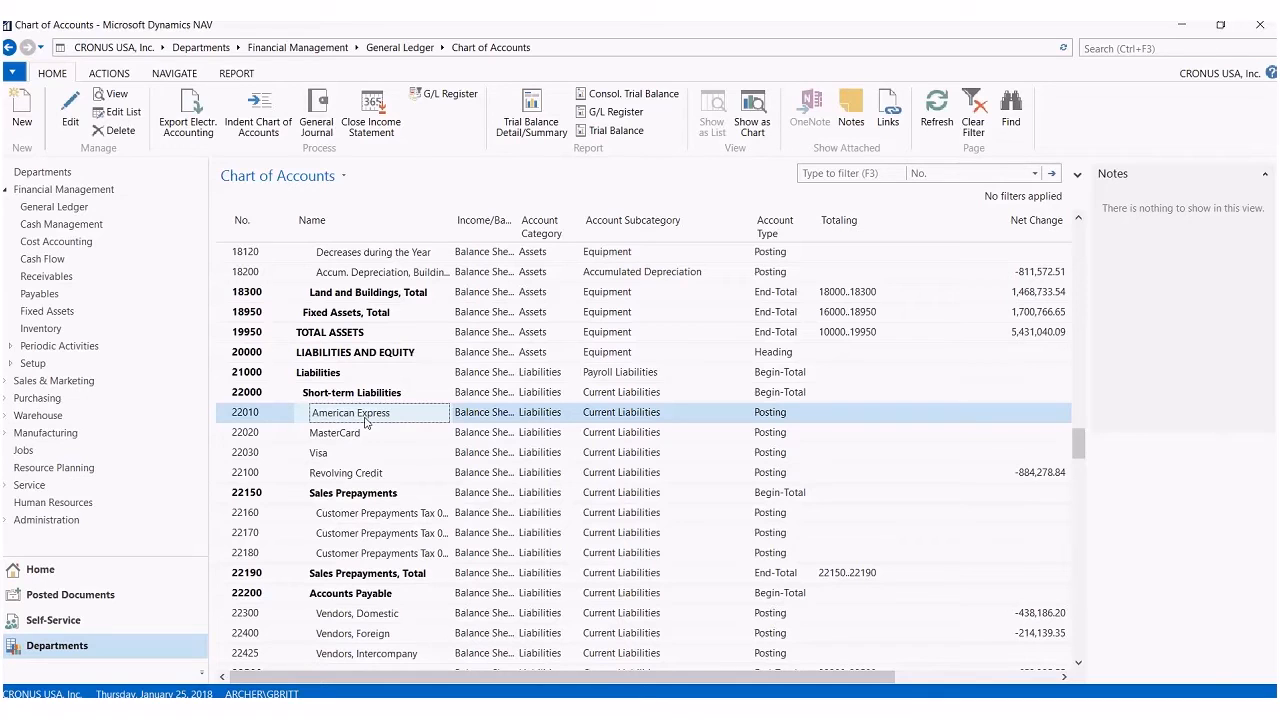
Search for the payment methods and check the balancing account assigned to the CC-AMEX method
left_click(1144, 47)
type("pay")
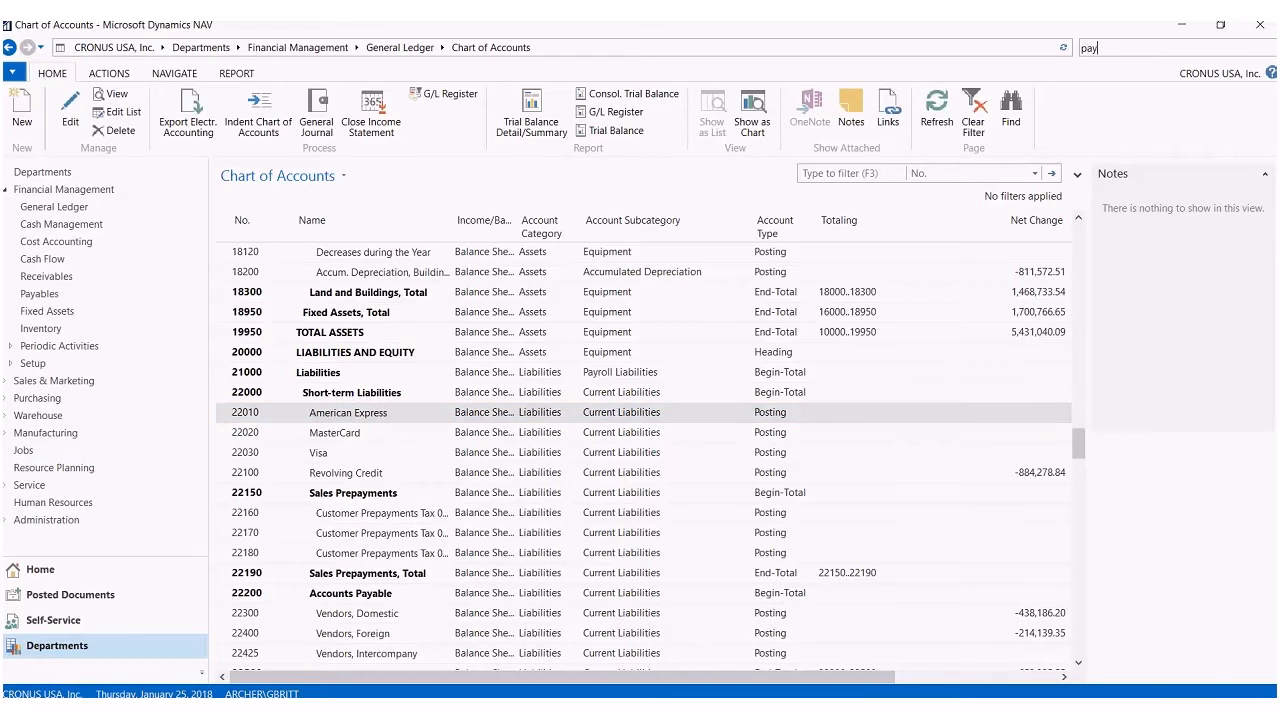
type("ment")
key("Return")
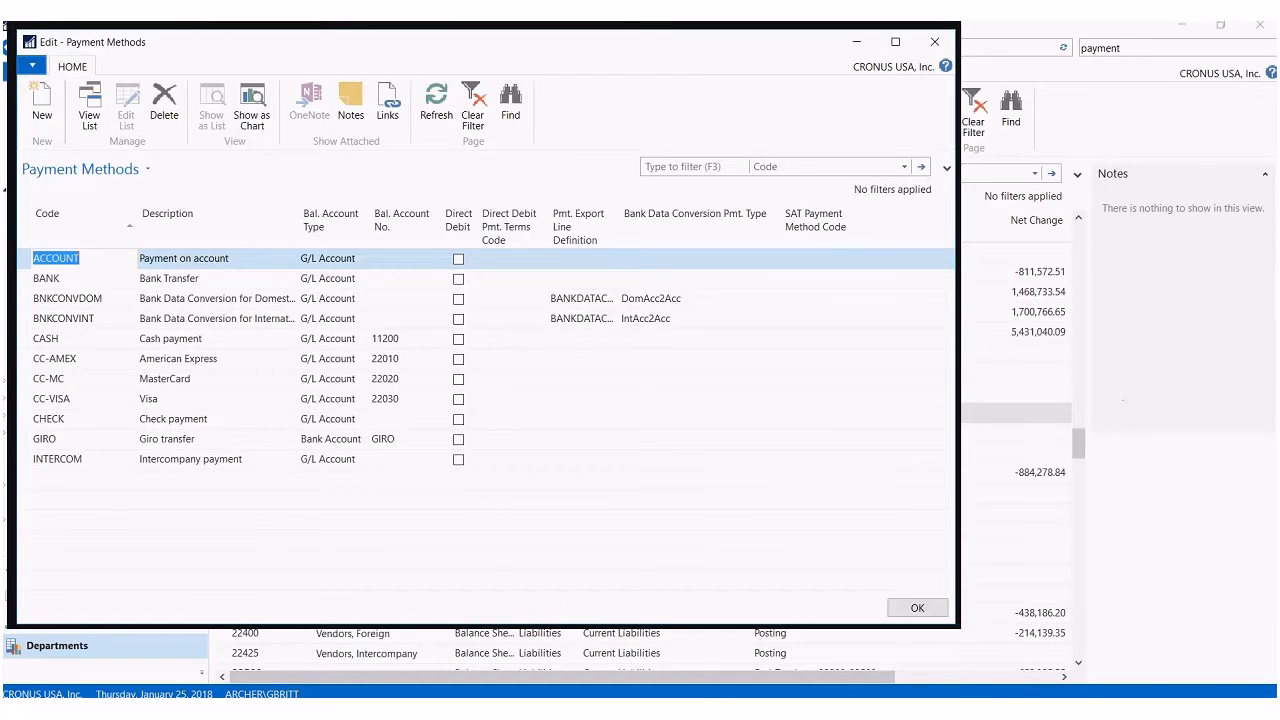
left_click(63, 359)
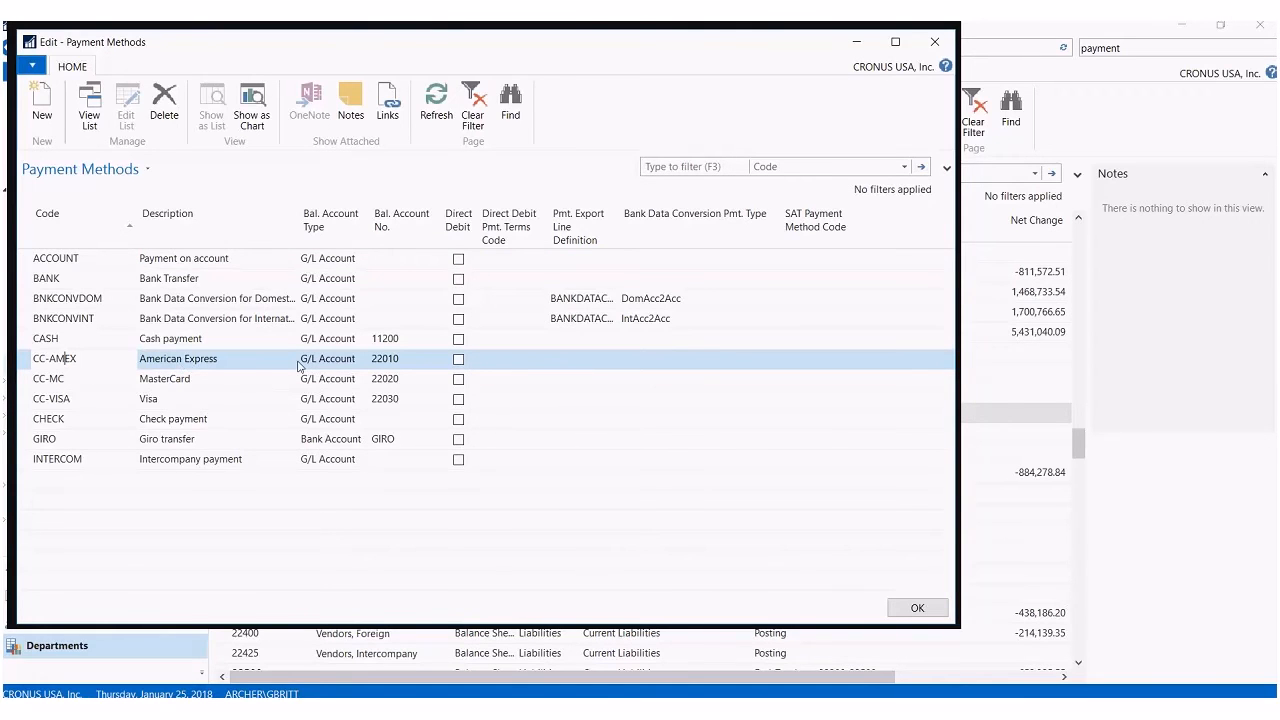
left_click(384, 363)
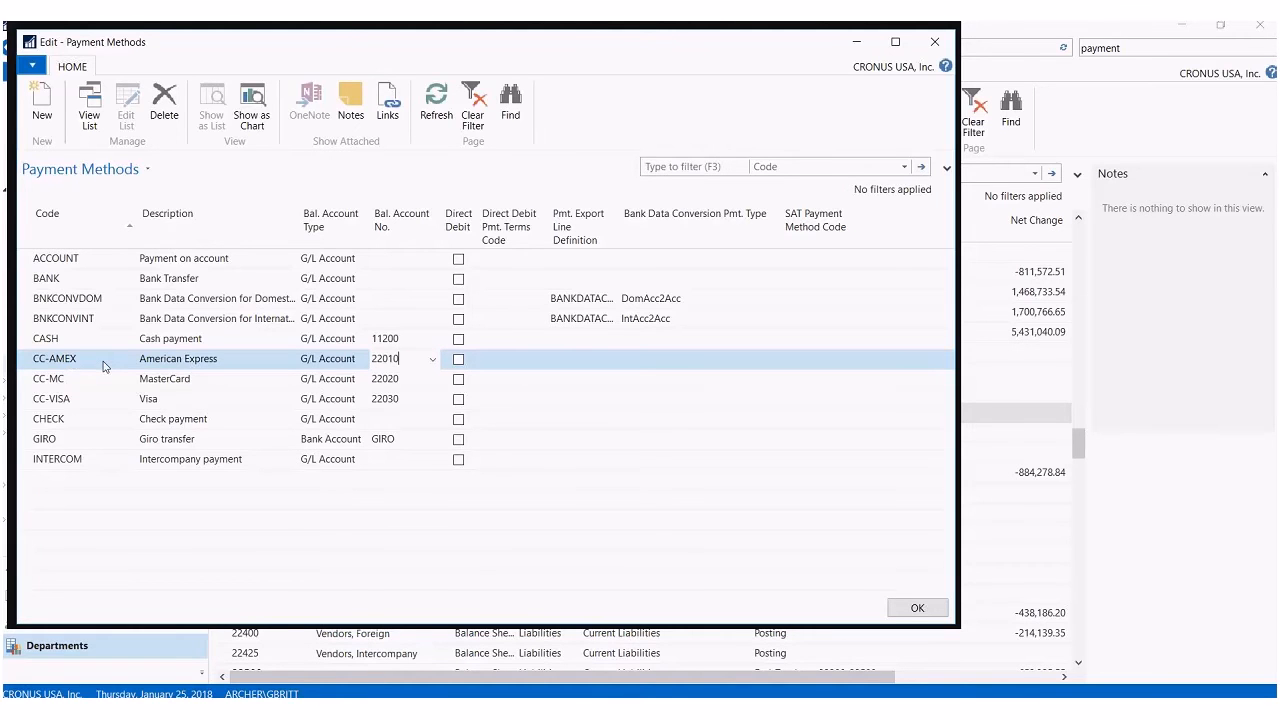
left_click(934, 41)
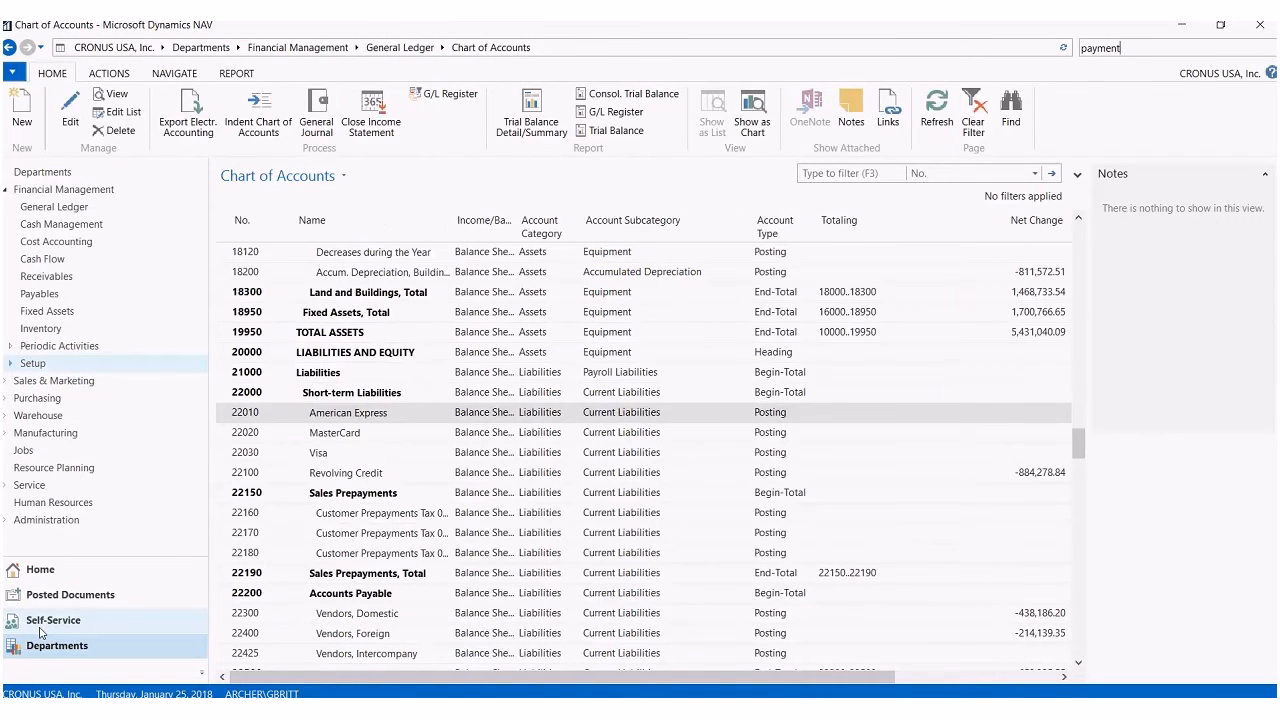
Open the vendor card for Staples from the Payables vendor list
left_click(40, 293)
left_click(254, 151)
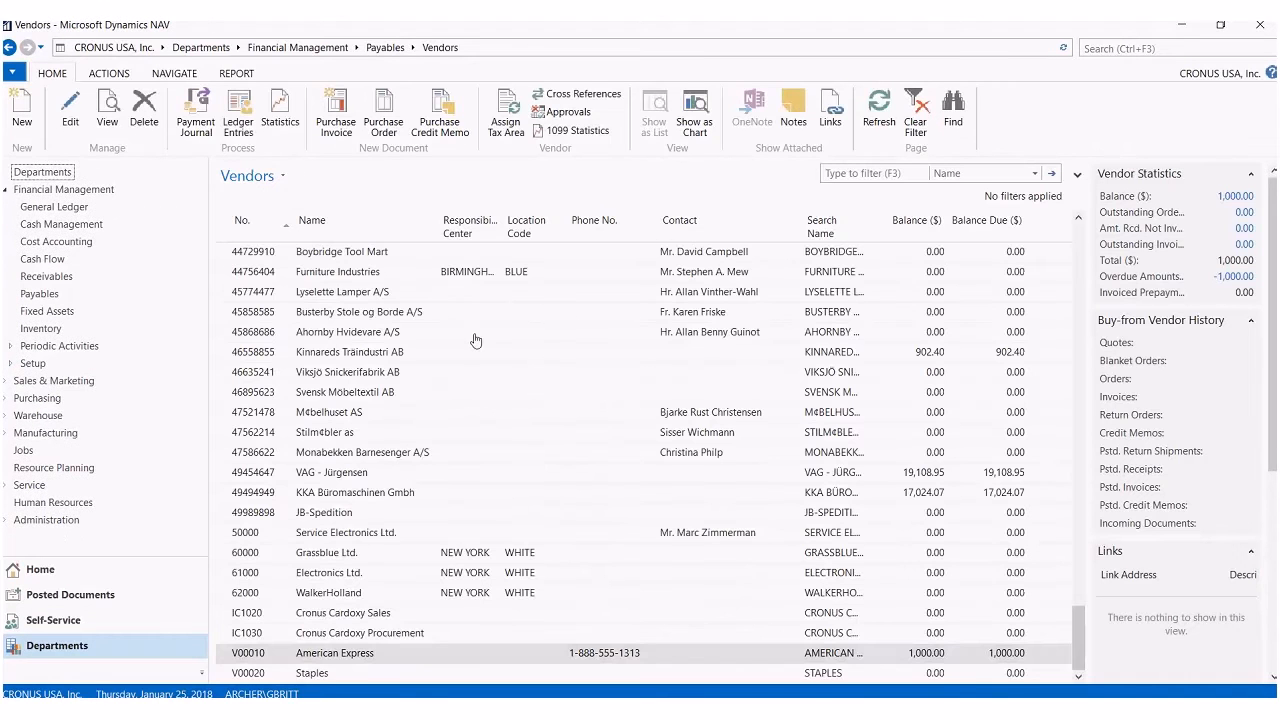
left_click(362, 683)
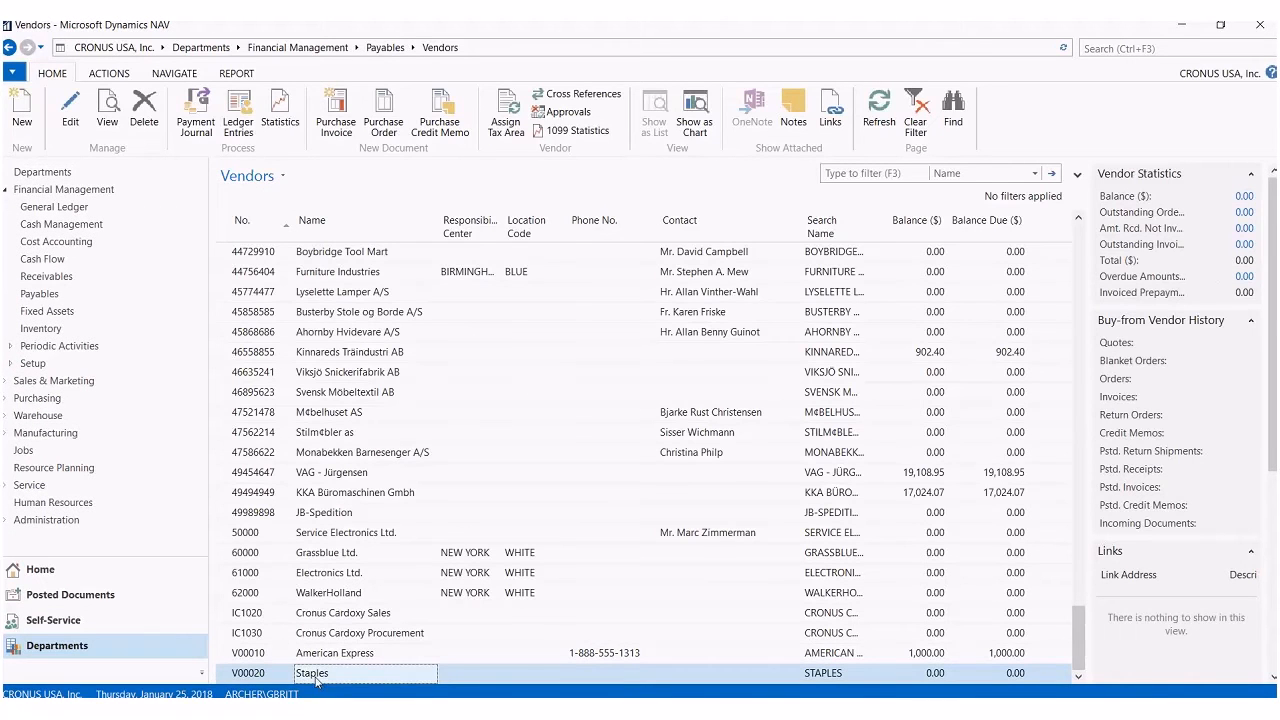
double_click(316, 678)
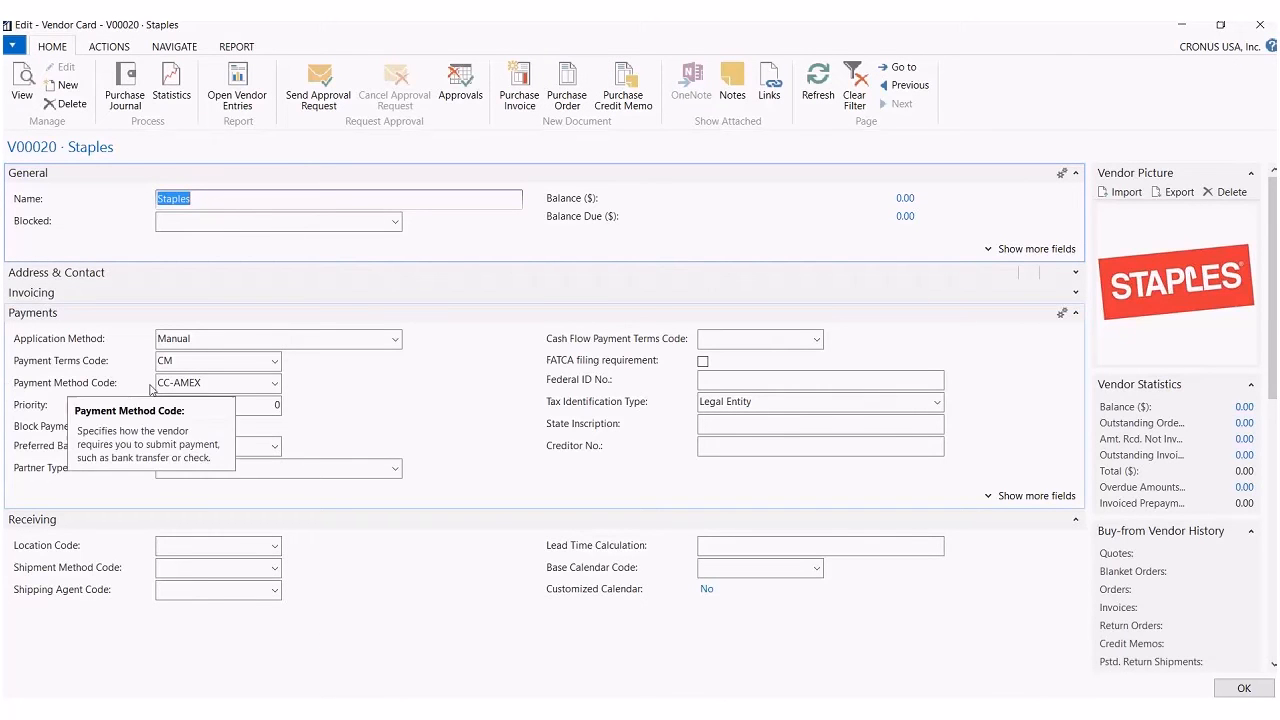
Review the Staples vendor's payment method code in the full Payment Methods list without changing it
left_click(232, 385)
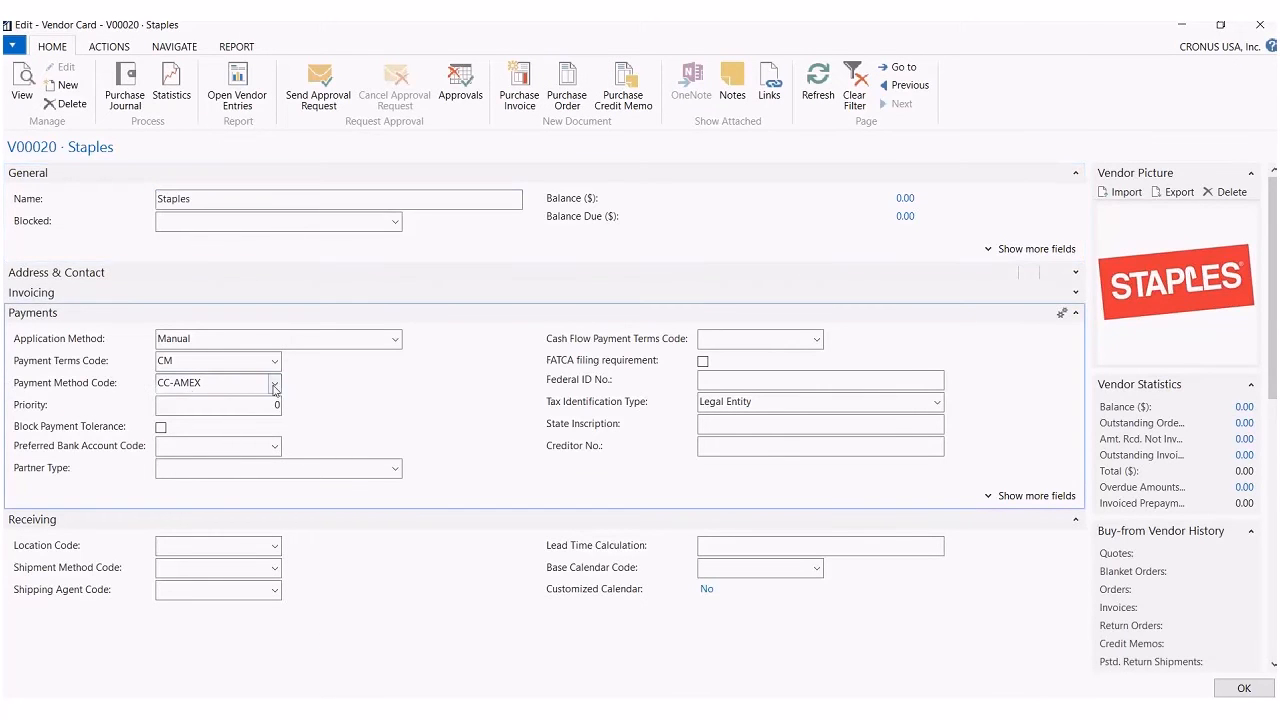
left_click(274, 388)
left_click(209, 578)
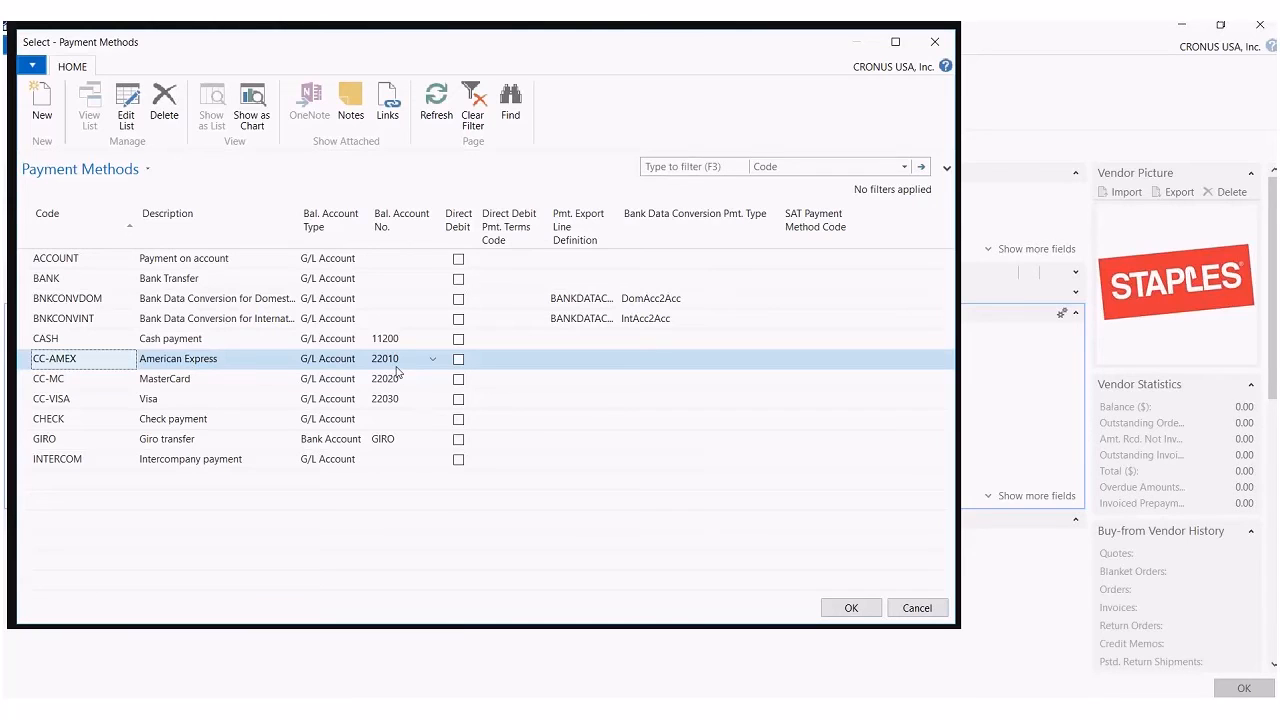
left_click(935, 43)
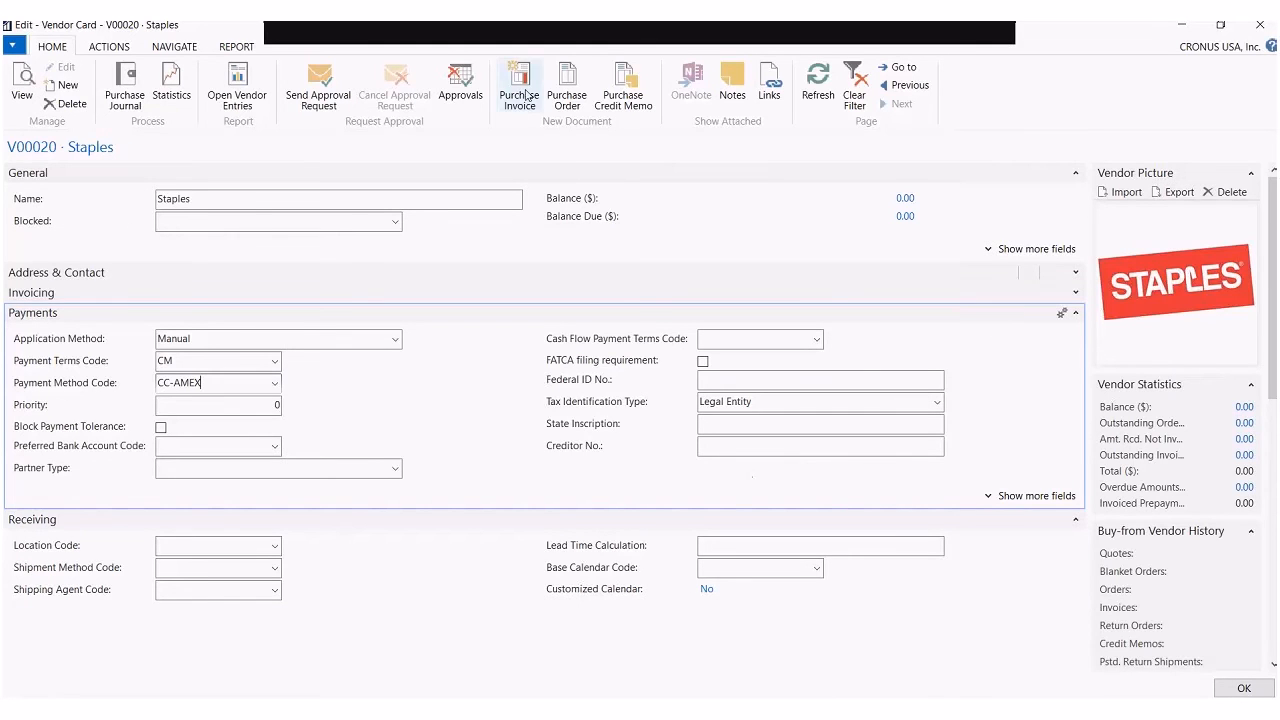
Create a purchase invoice for Staples from its vendor card with vendor invoice number 873454566
left_click(520, 95)
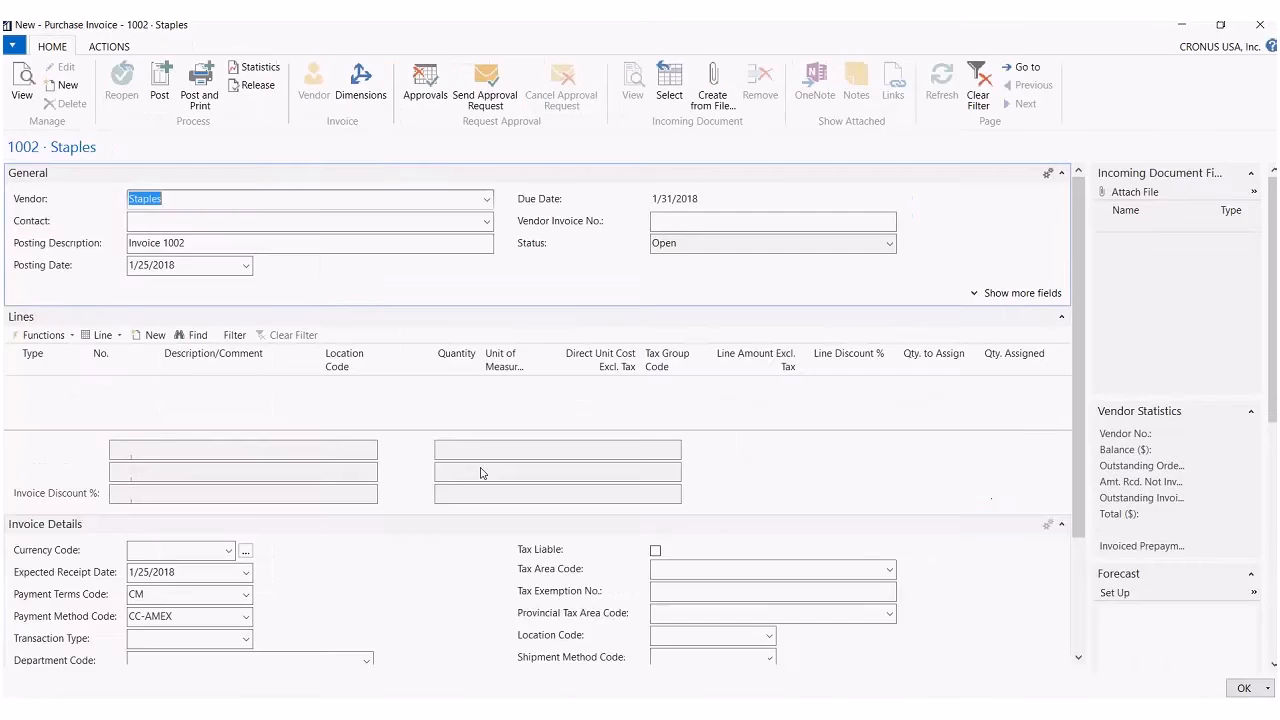
left_click(737, 221)
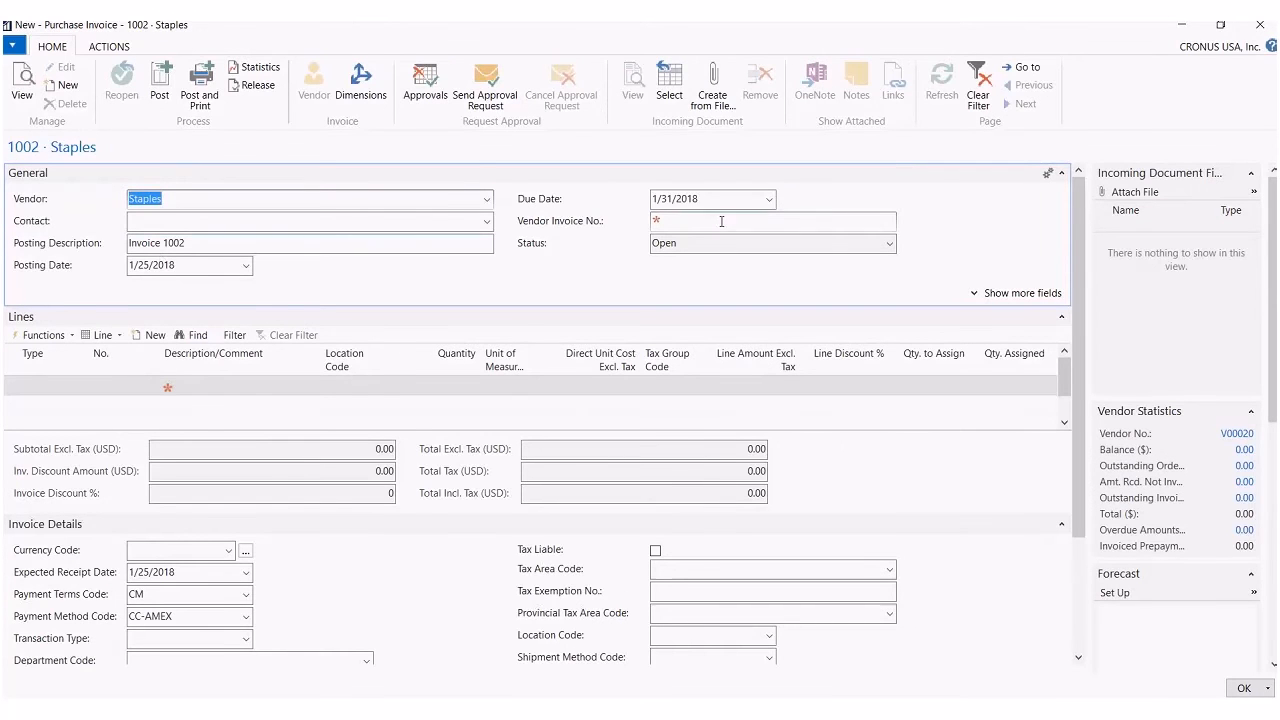
type("873454566")
Add a G/L Account line for Office Supplies (65600) to the purchase invoice
left_click(40, 387)
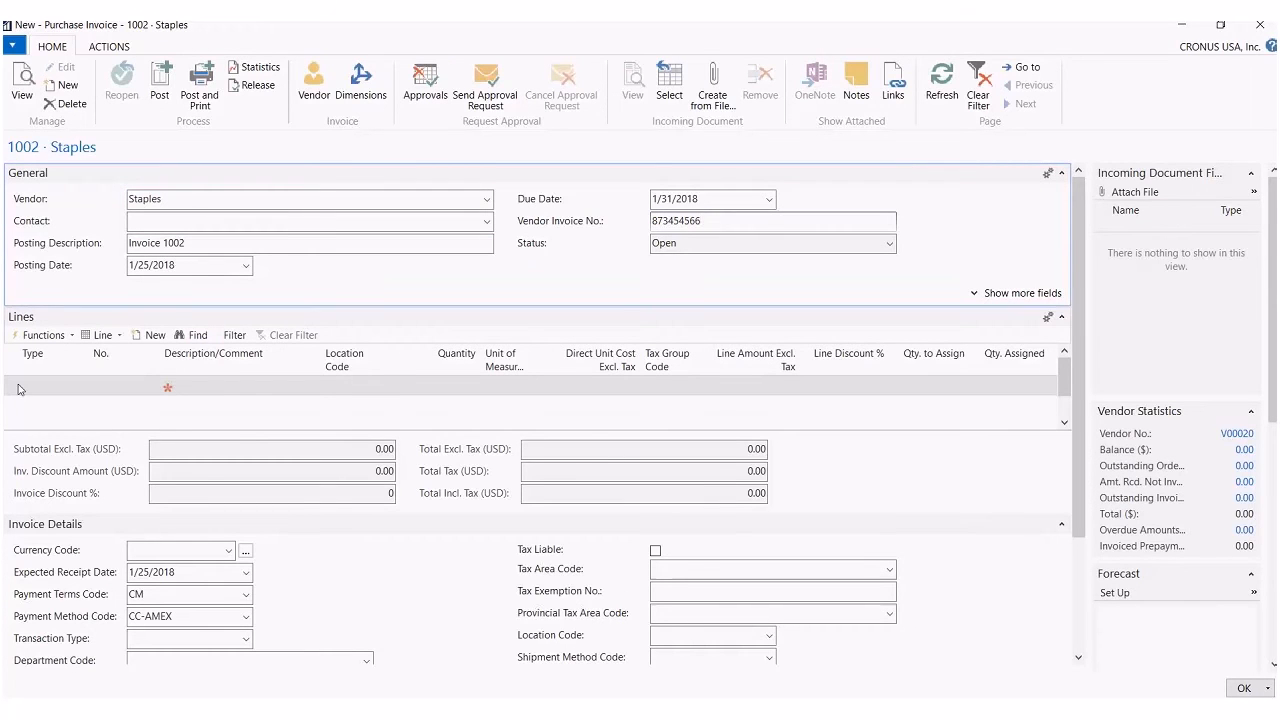
left_click(80, 386)
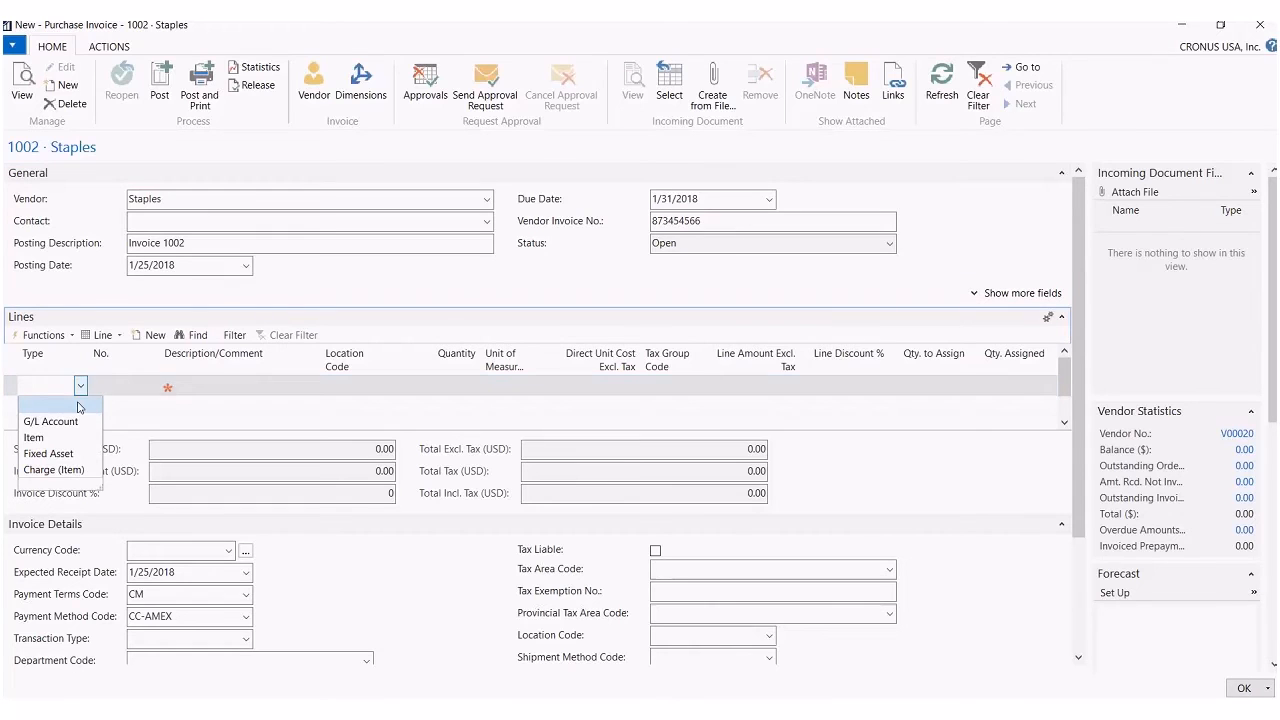
left_click(43, 424)
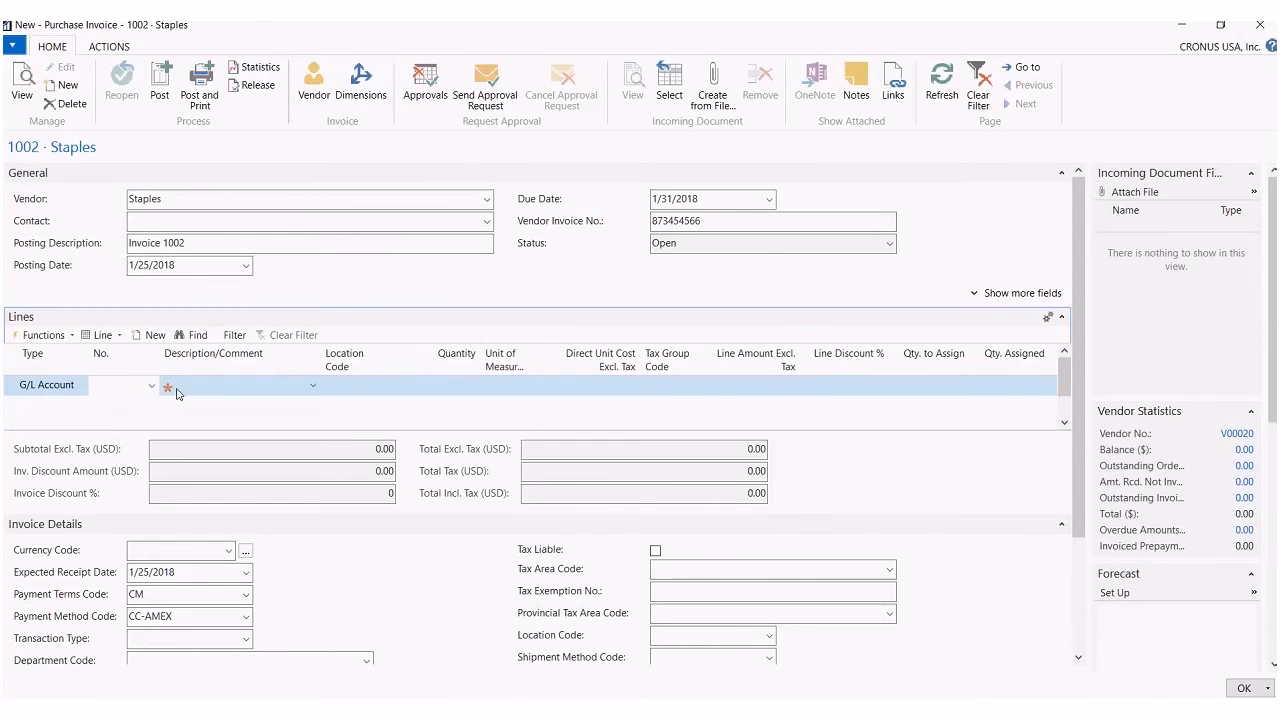
type("656")
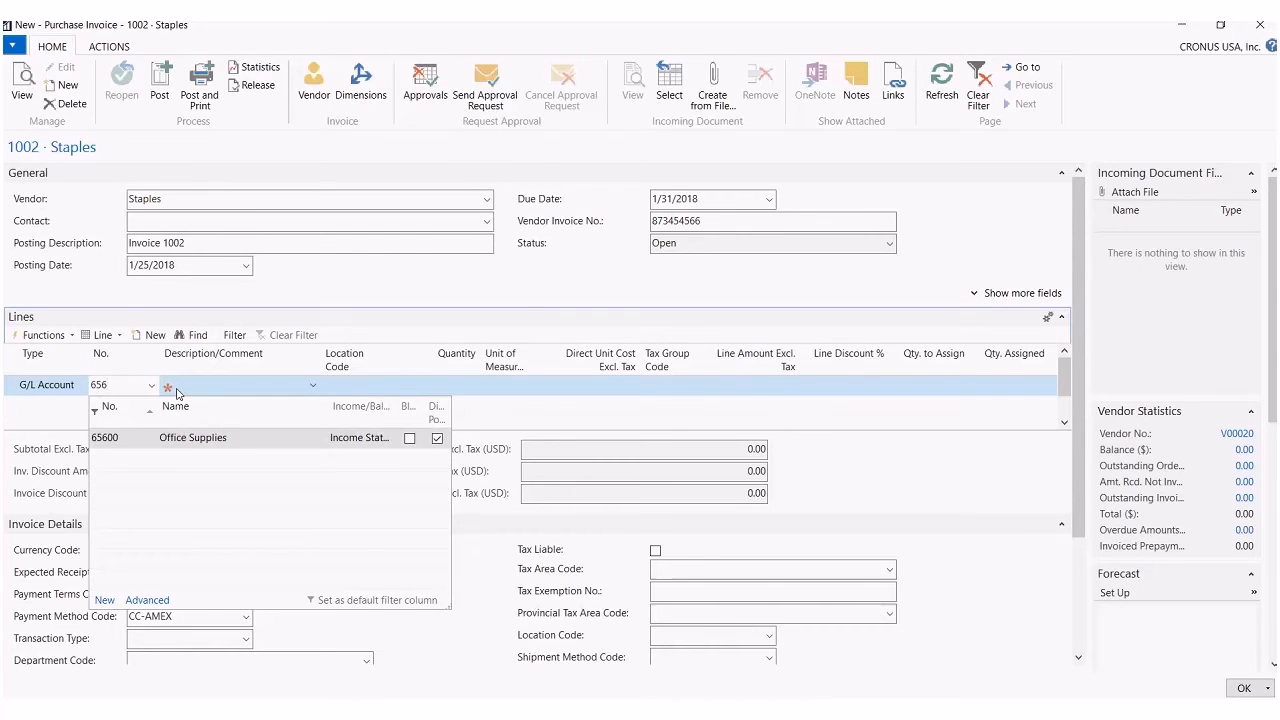
left_click(196, 440)
key("Tab")
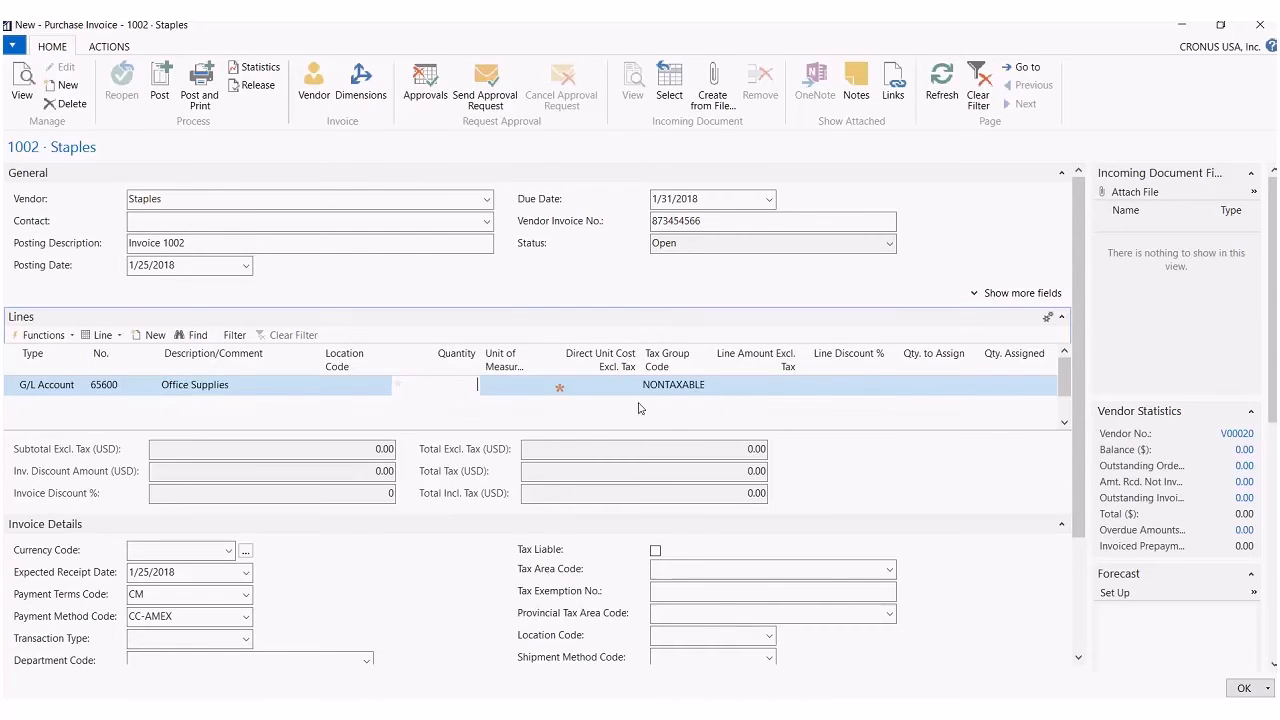
Set the Office Supplies line's quantity to 1 and its direct unit cost excluding tax to 100
type("1")
key("Tab")
key("Tab")
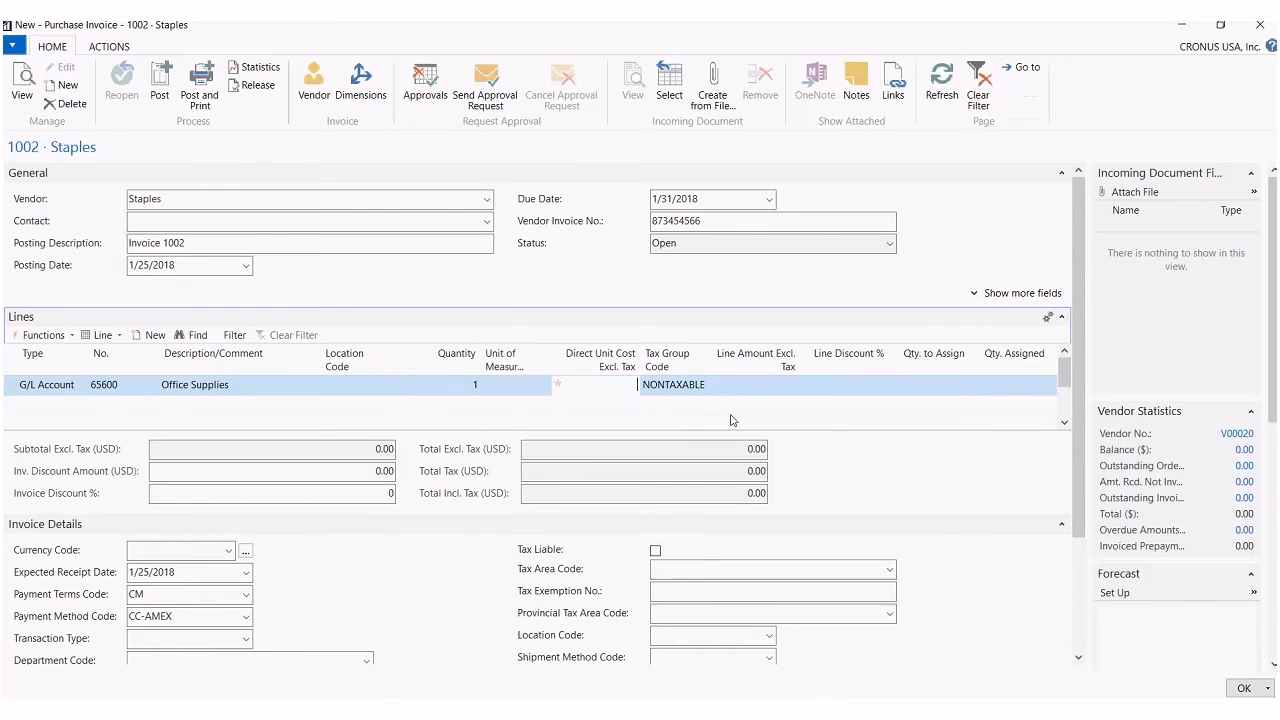
type("100")
key("Tab")
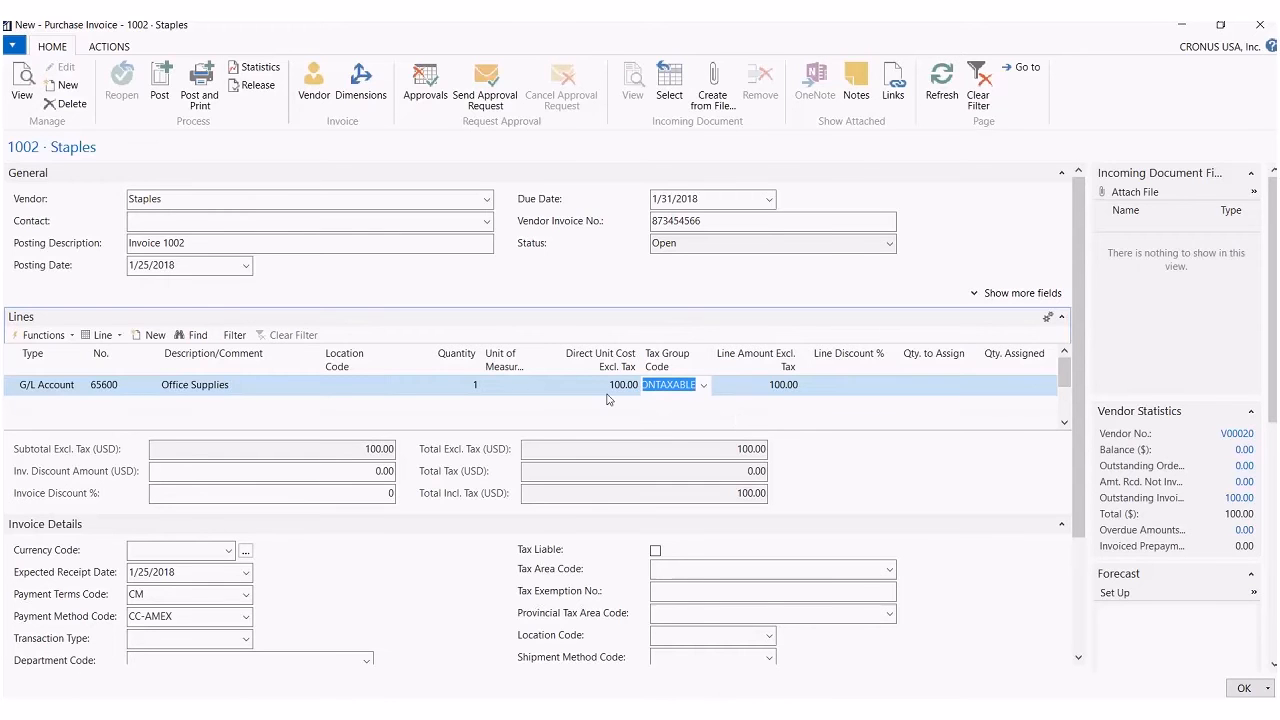
Post the Staples purchase invoice after checking its payment method code, and open the posted invoice
left_click(1063, 175)
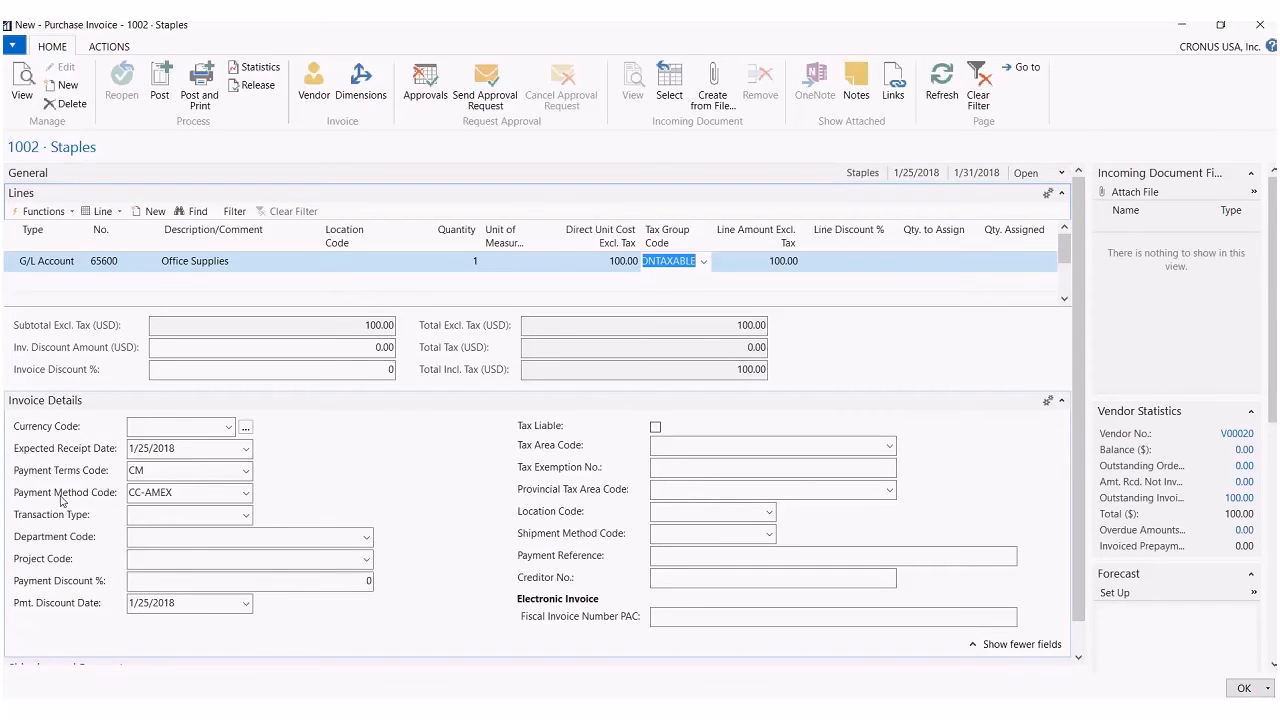
left_click(185, 495)
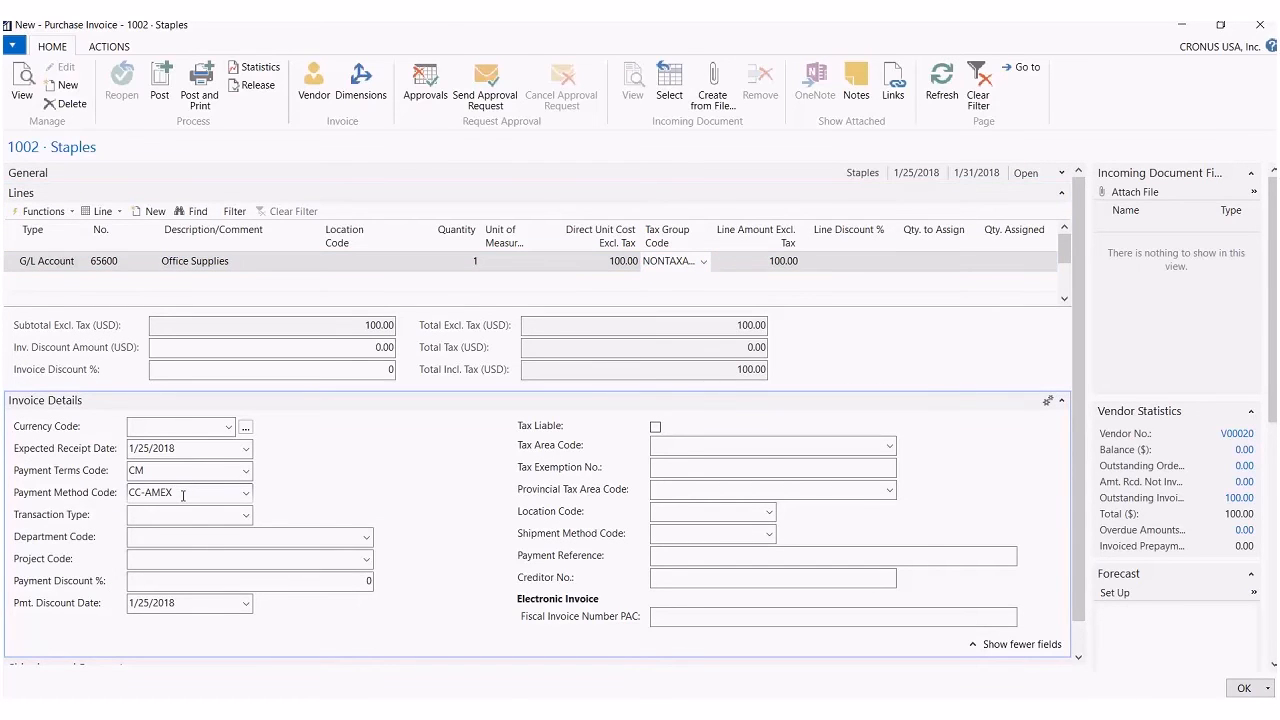
left_click(160, 80)
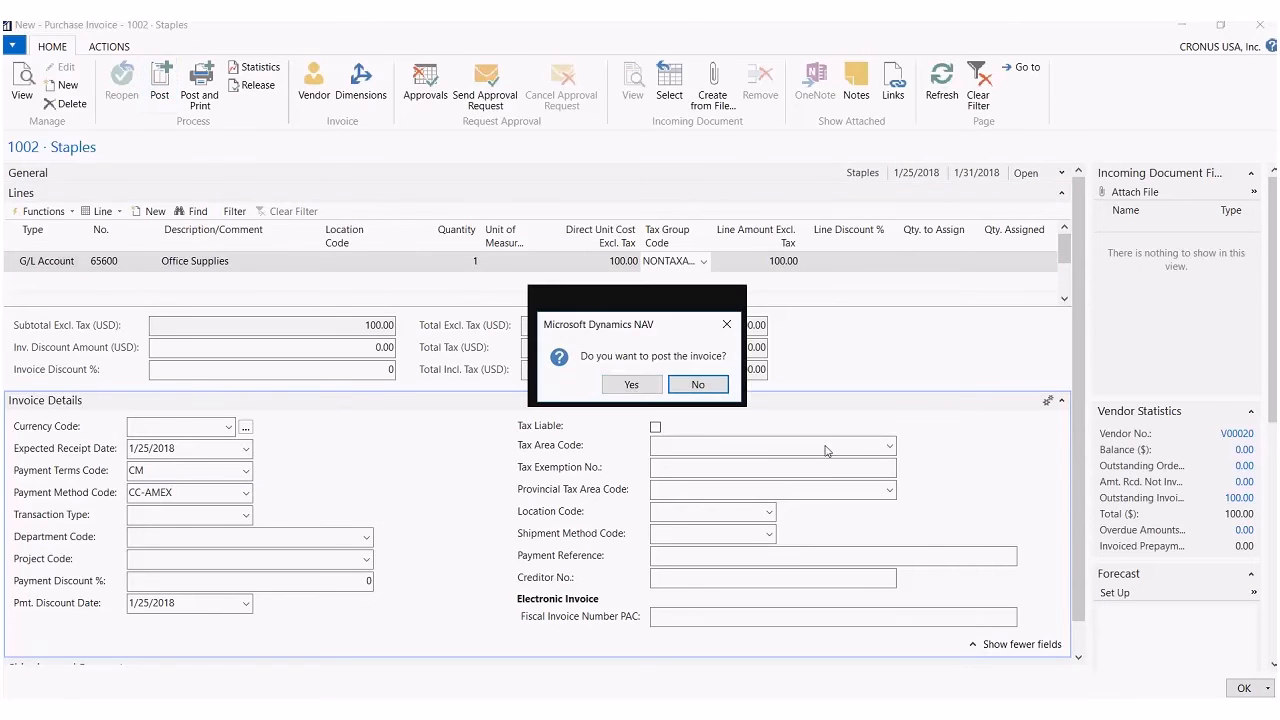
left_click(631, 384)
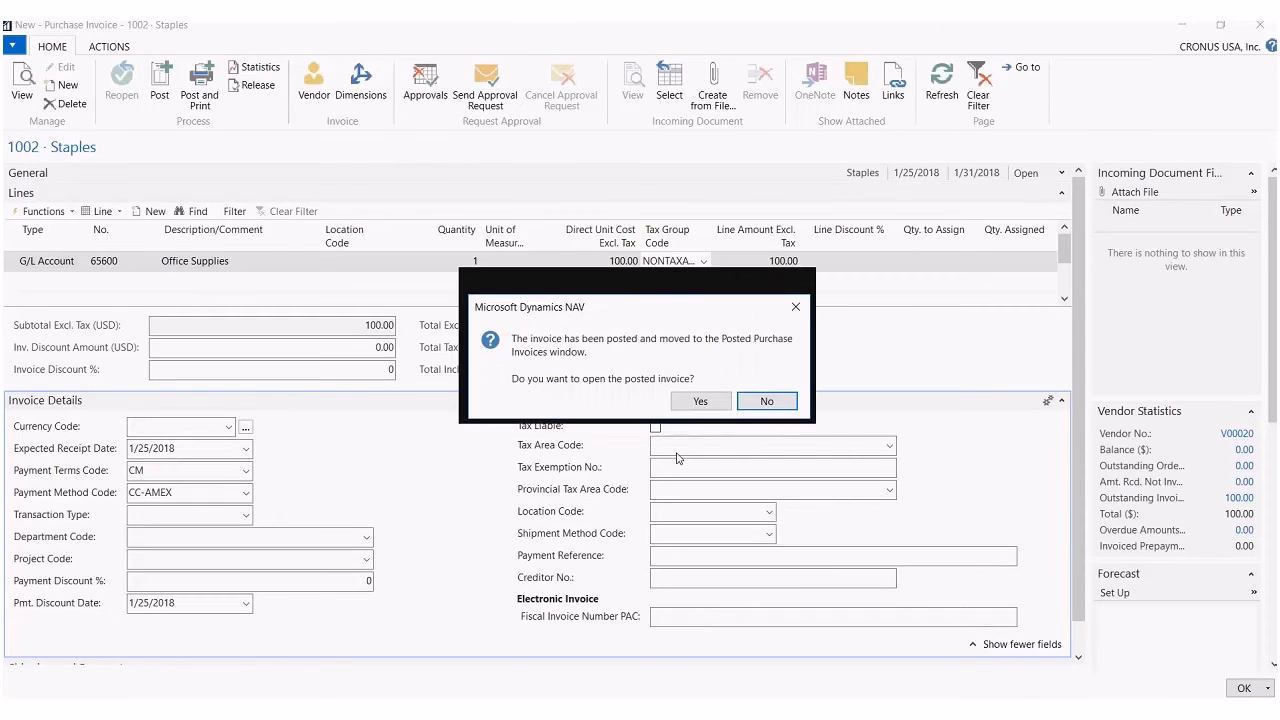
left_click(701, 402)
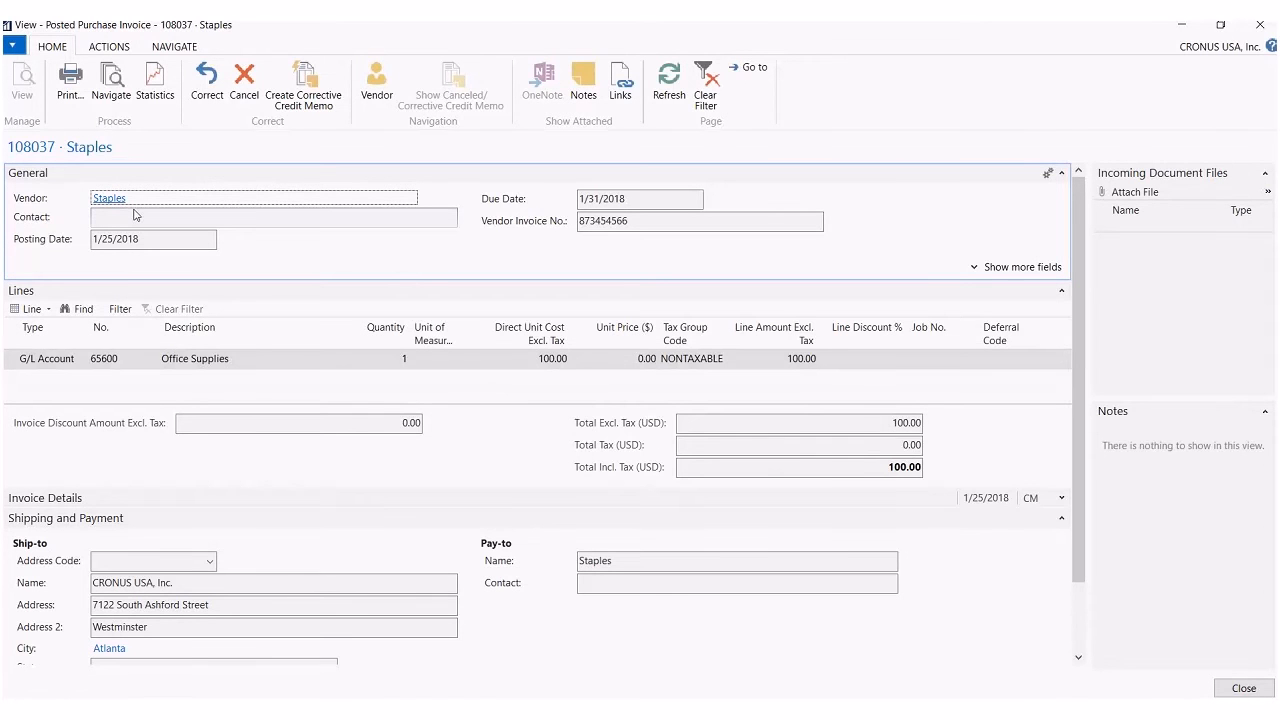
Find the entries related to the posted Staples invoice and view its vendor ledger entries
left_click(111, 80)
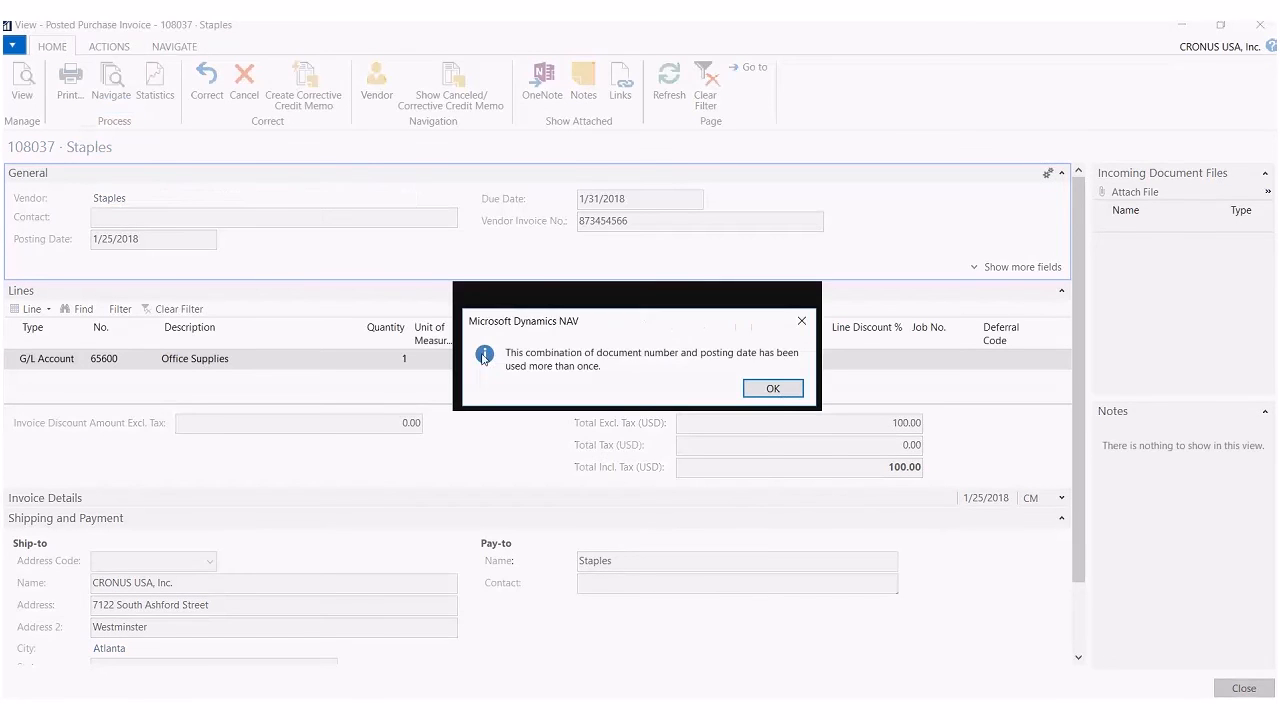
left_click(775, 393)
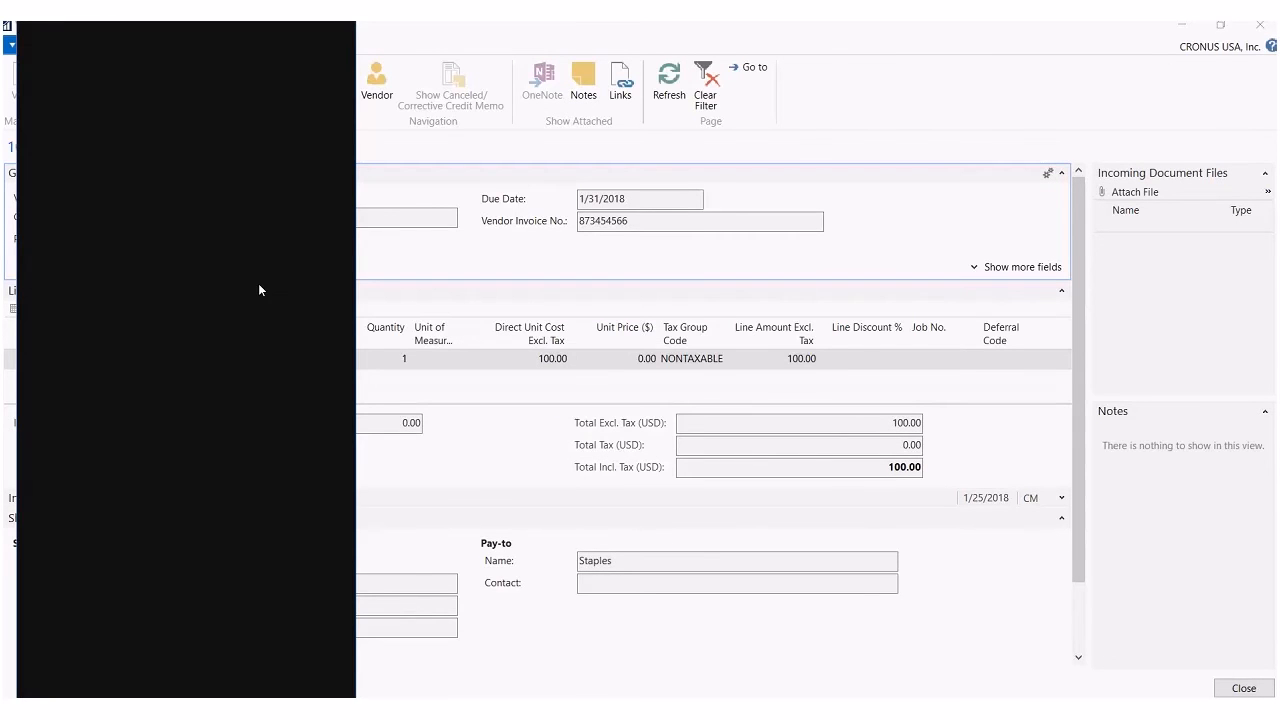
left_click(60, 272)
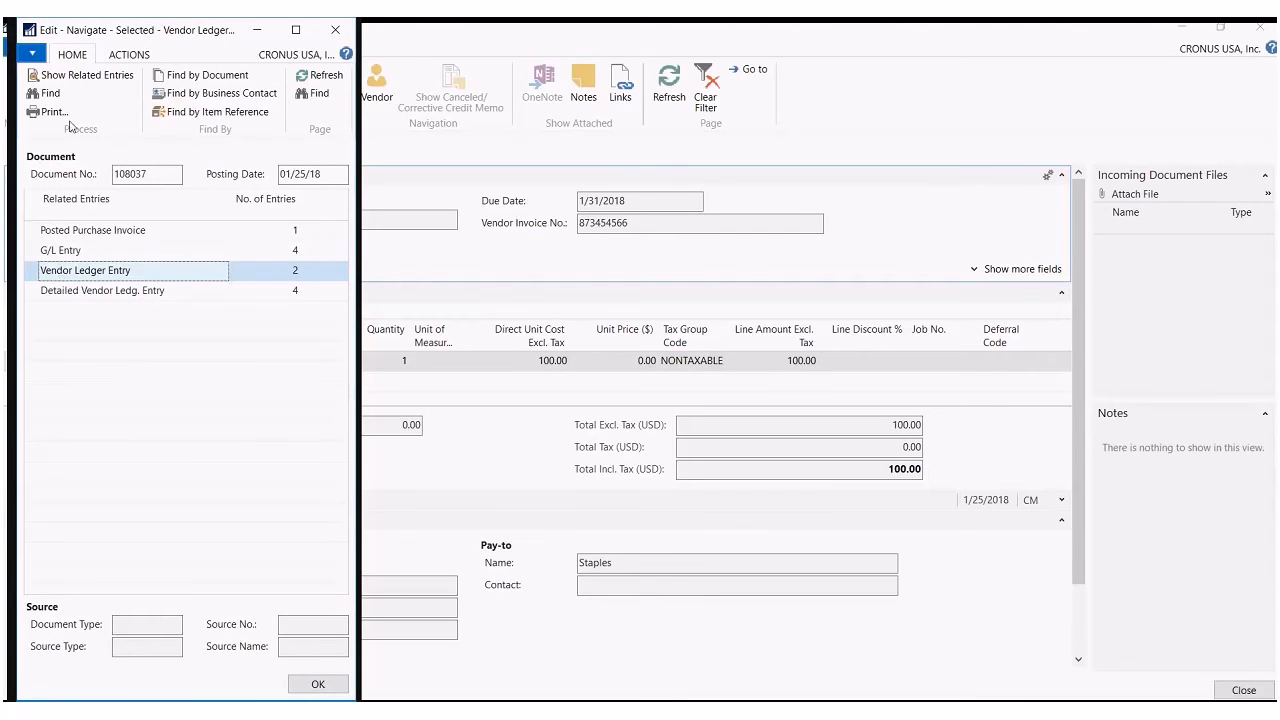
left_click(82, 76)
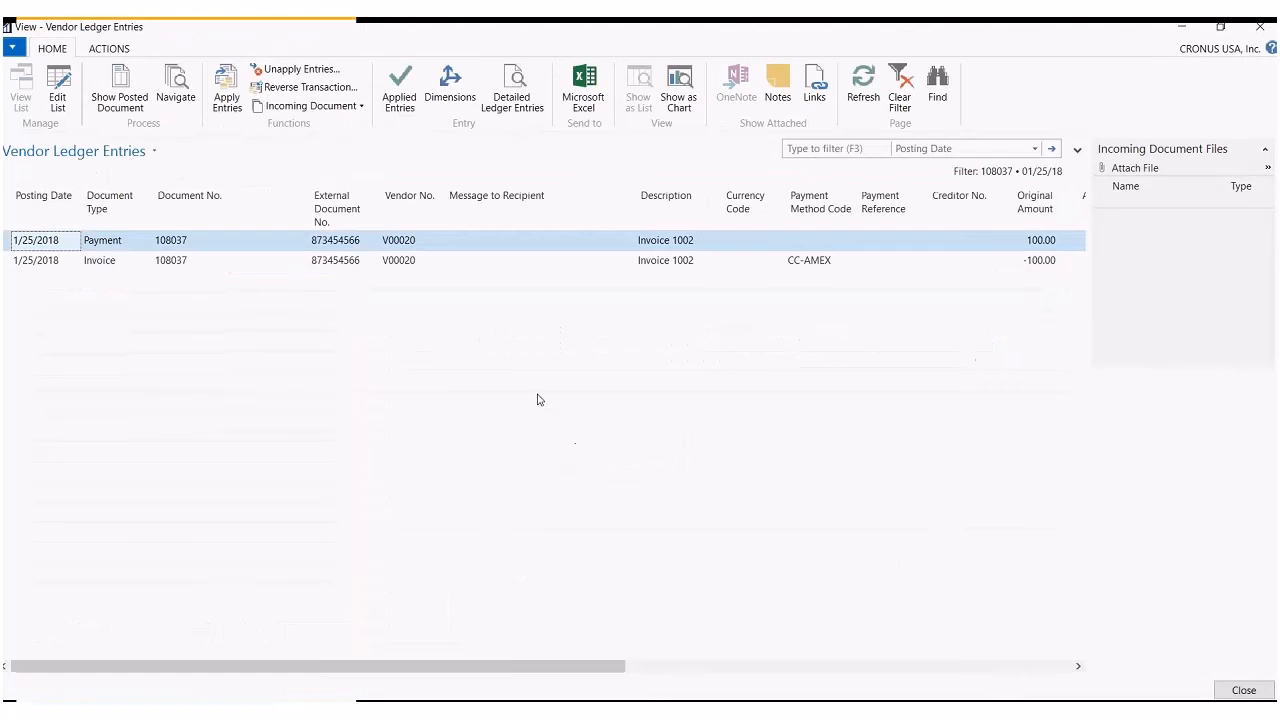
Examine the payment and invoice vendor ledger entries, and open the G/L entries related to the same document
left_click(114, 266)
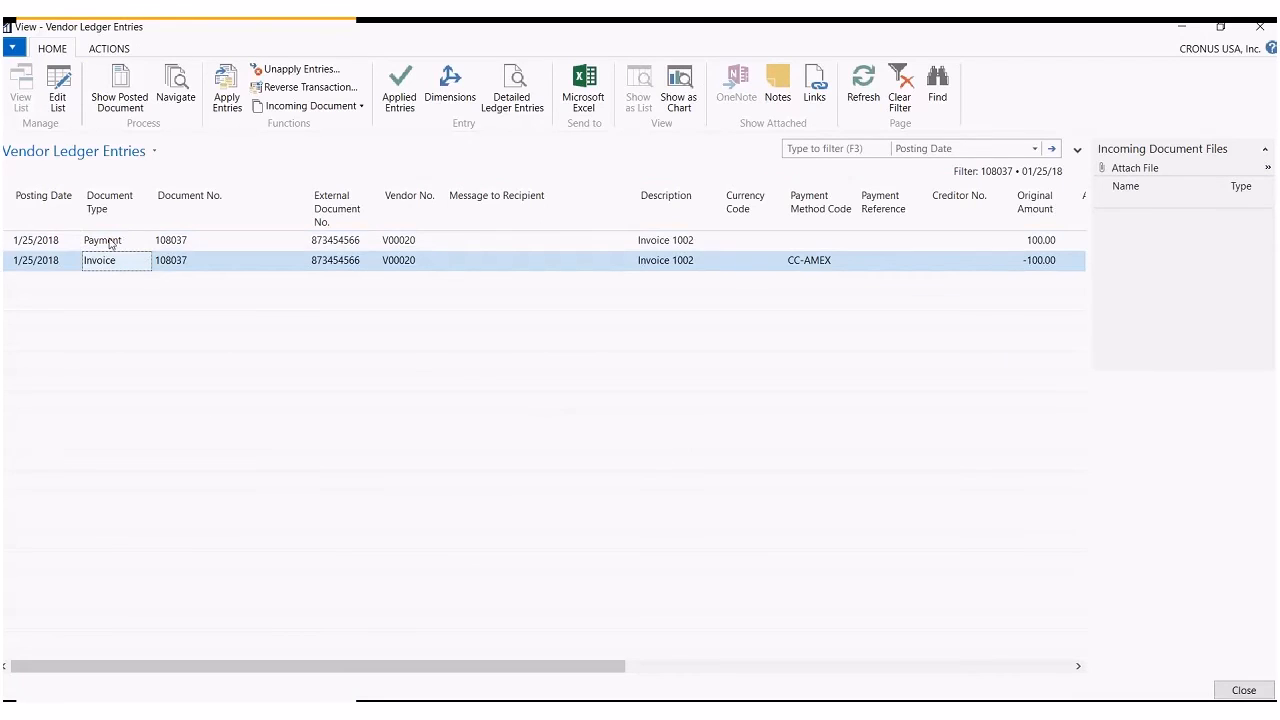
left_click(112, 243)
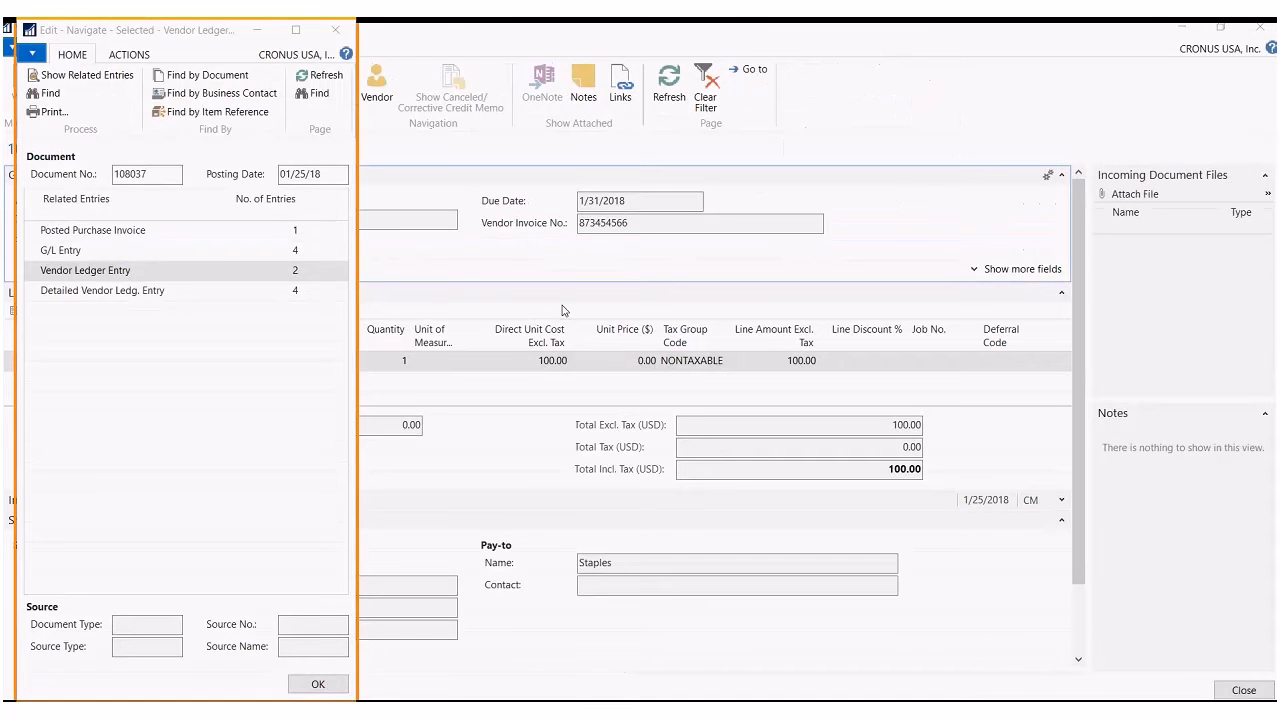
left_click(66, 253)
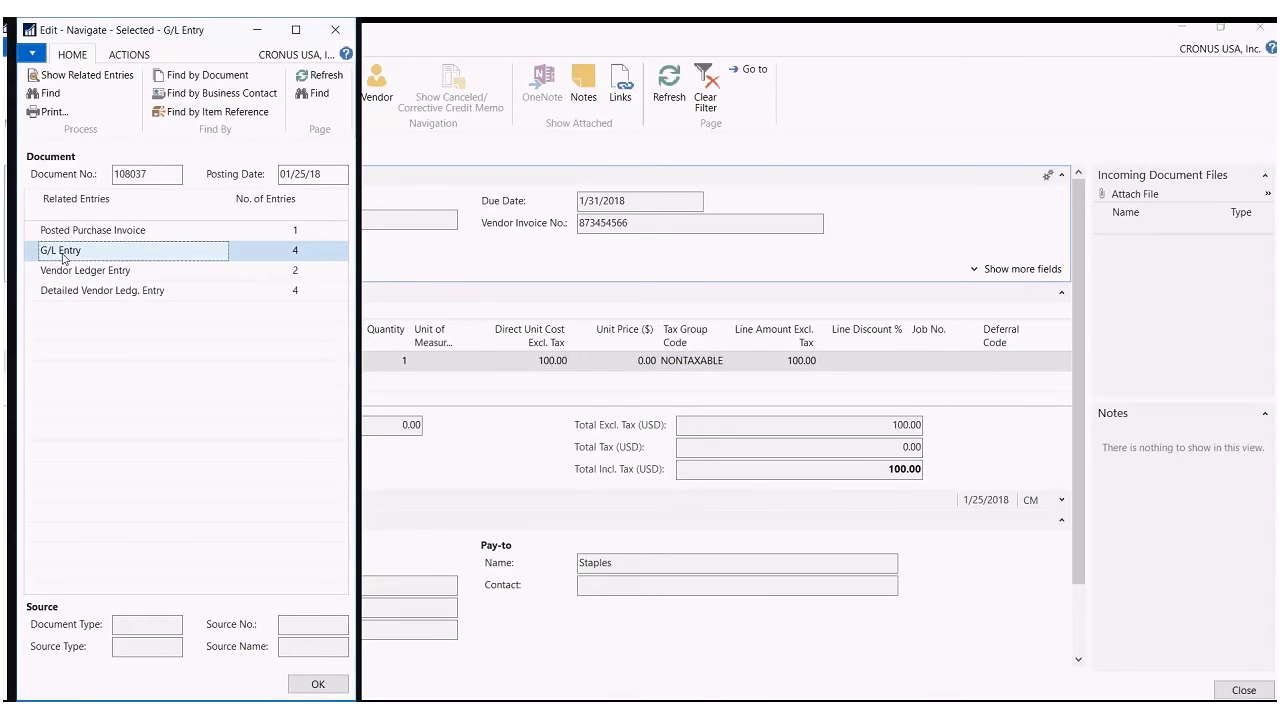
left_click(65, 76)
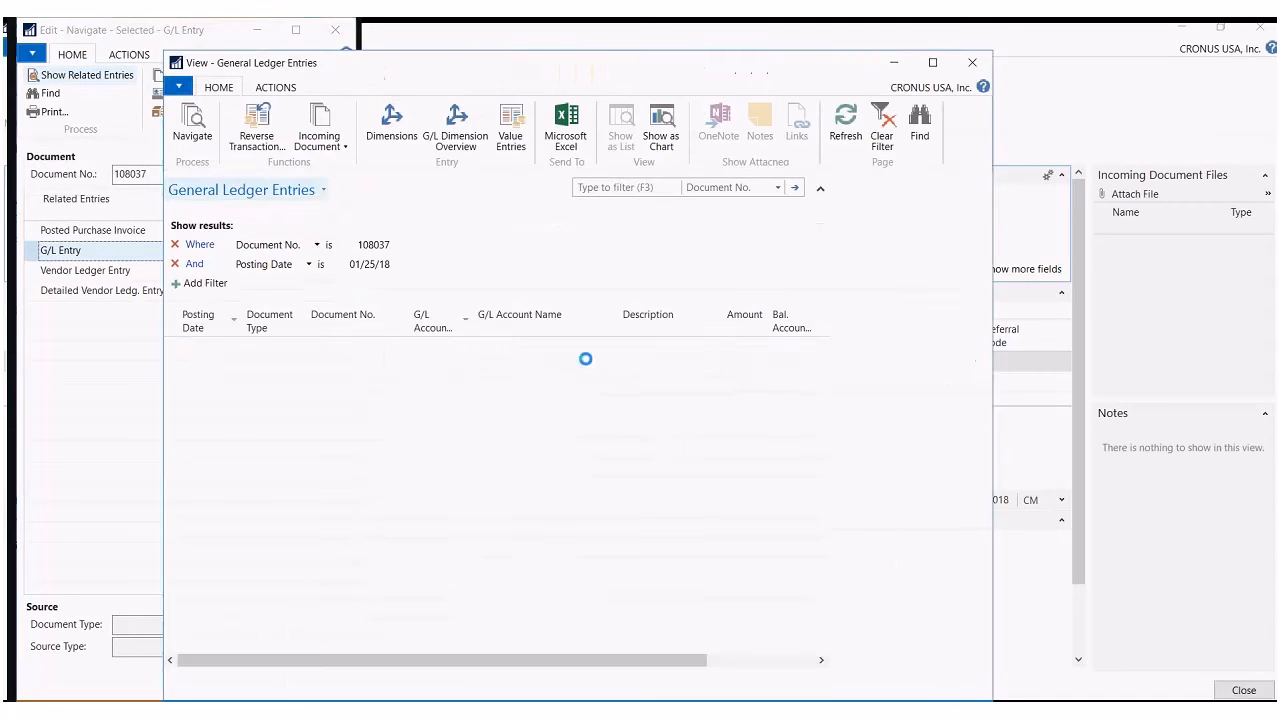
Examine the Office Supplies, Vendors, Domestic and American Express G/L entries posted for the Staples invoice
left_click(613, 410)
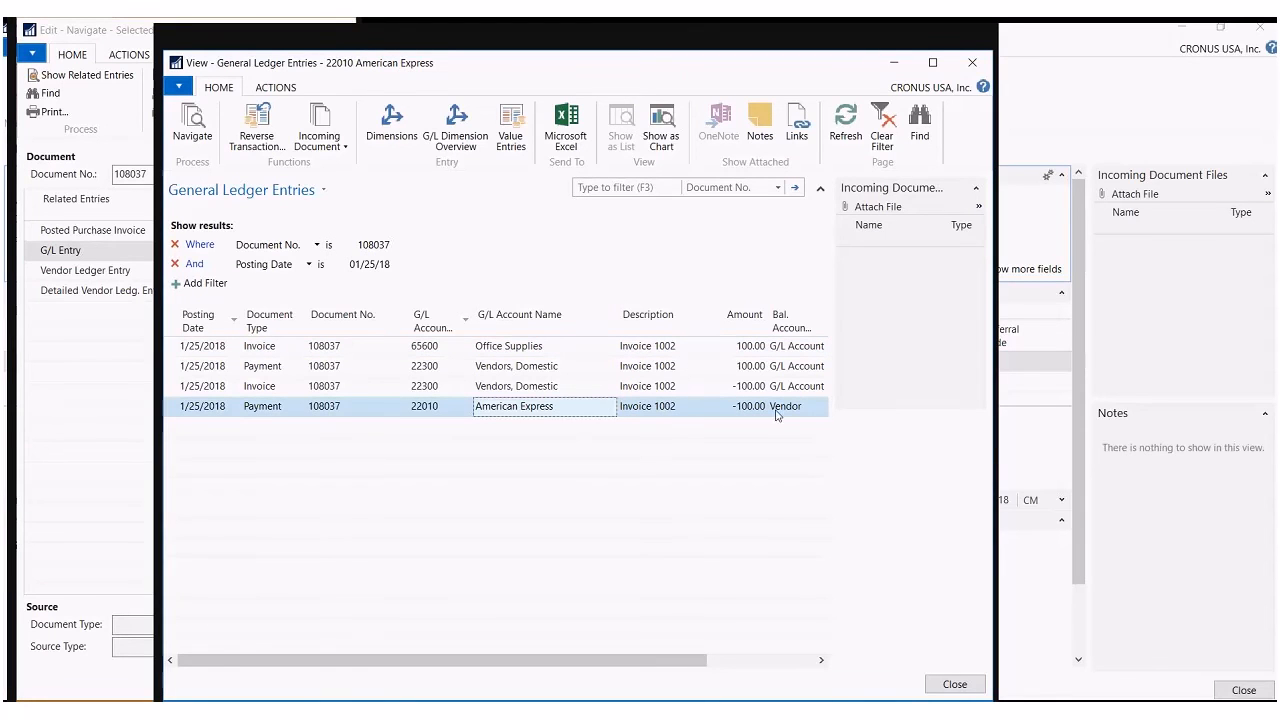
left_click(535, 356)
left_click(529, 391)
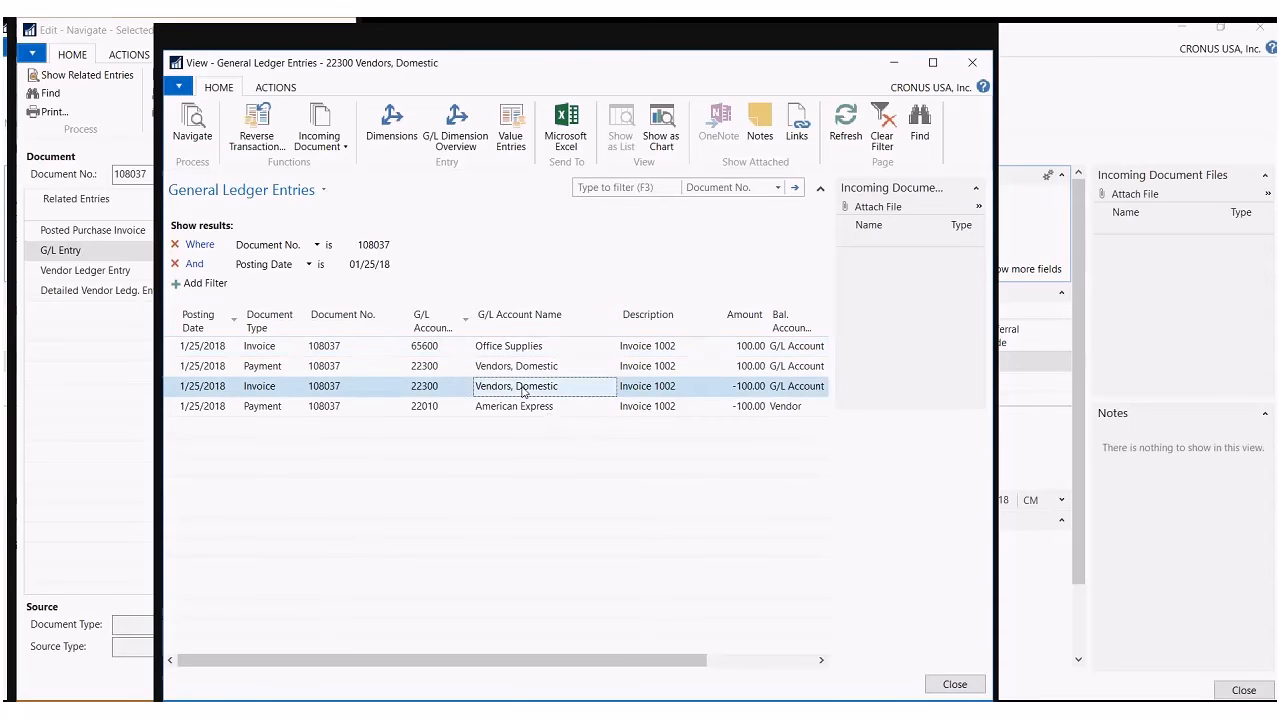
left_click(506, 367)
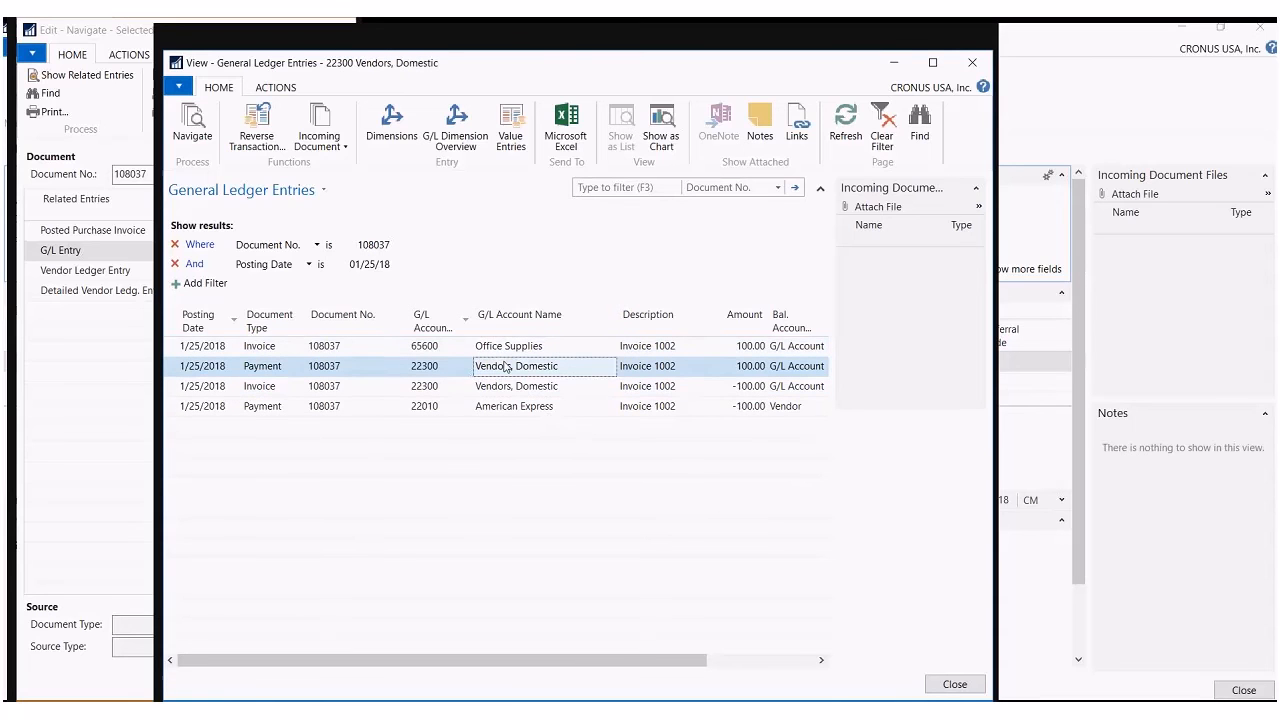
left_click(519, 414)
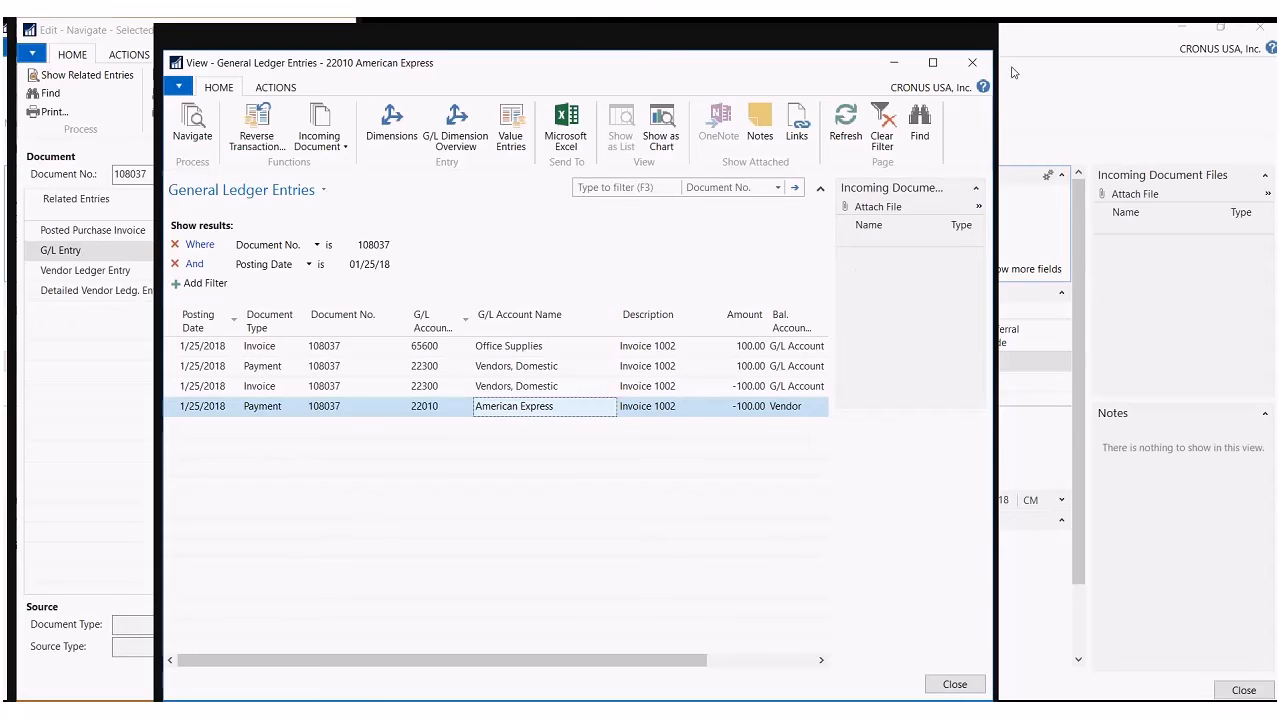
left_click(972, 62)
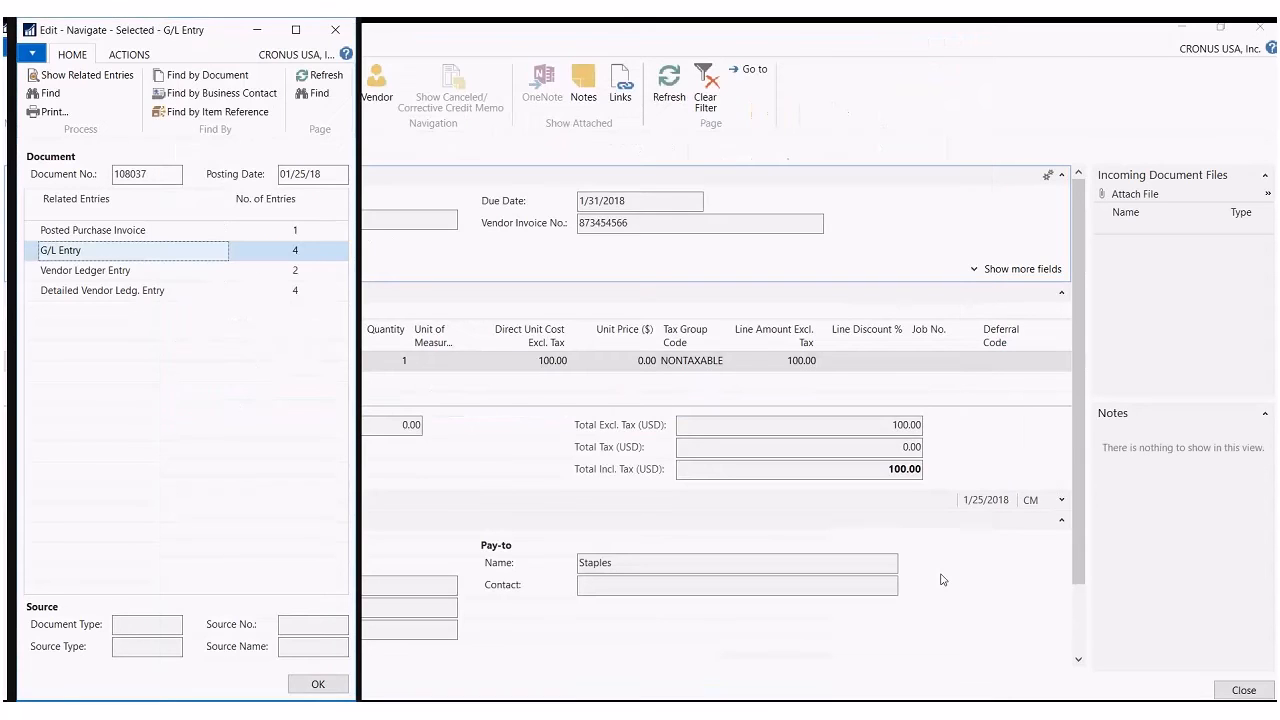
Close the related entries, the posted invoice and the Staples vendor card, and open the general journal
left_click(334, 36)
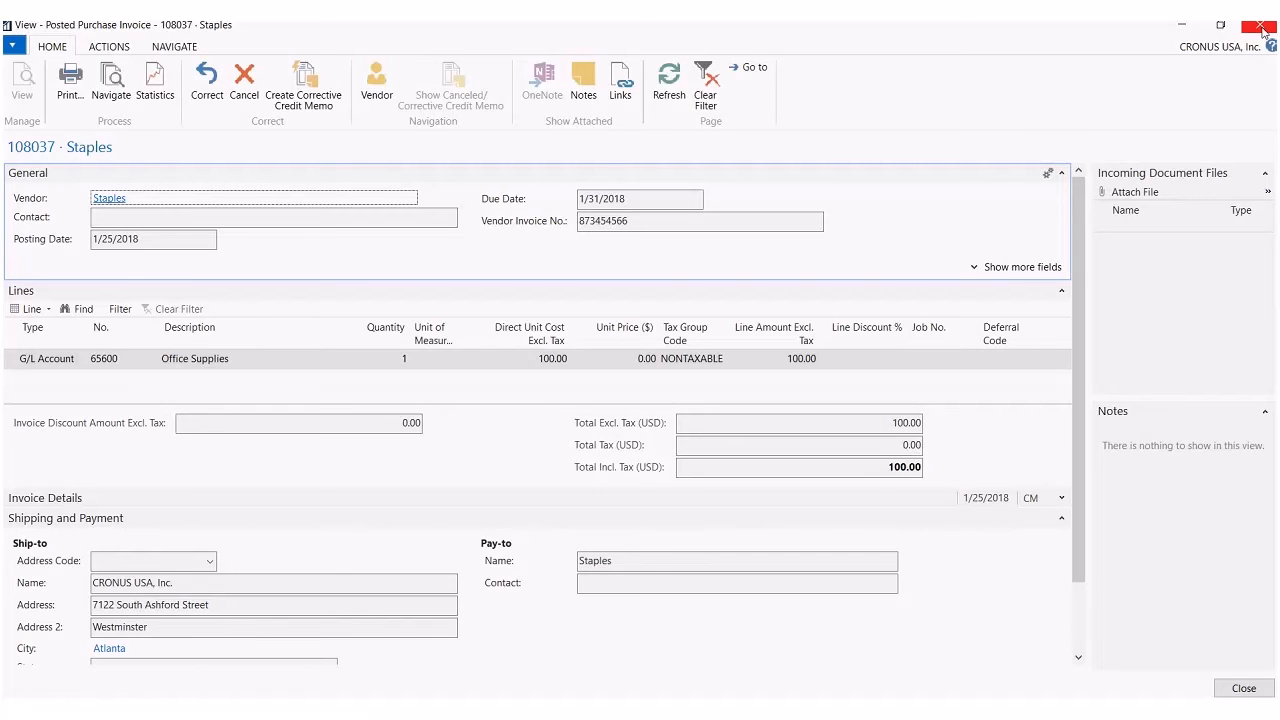
left_click(1262, 30)
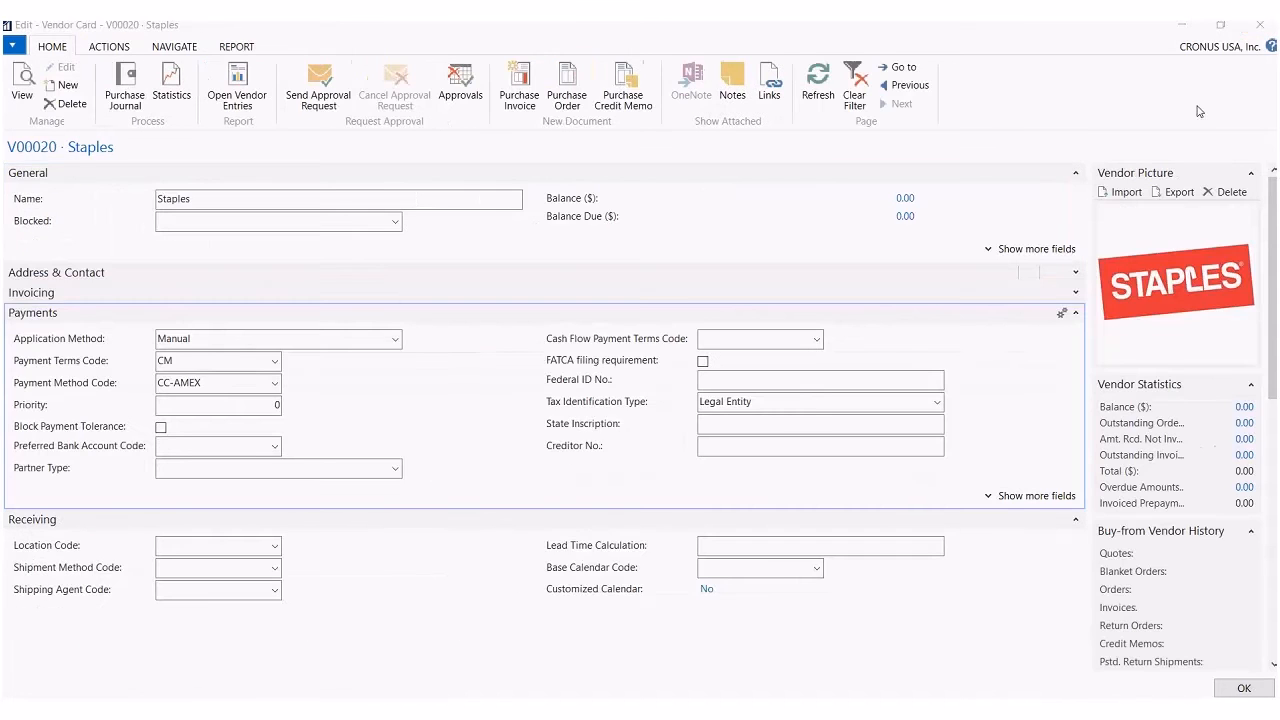
left_click(1260, 25)
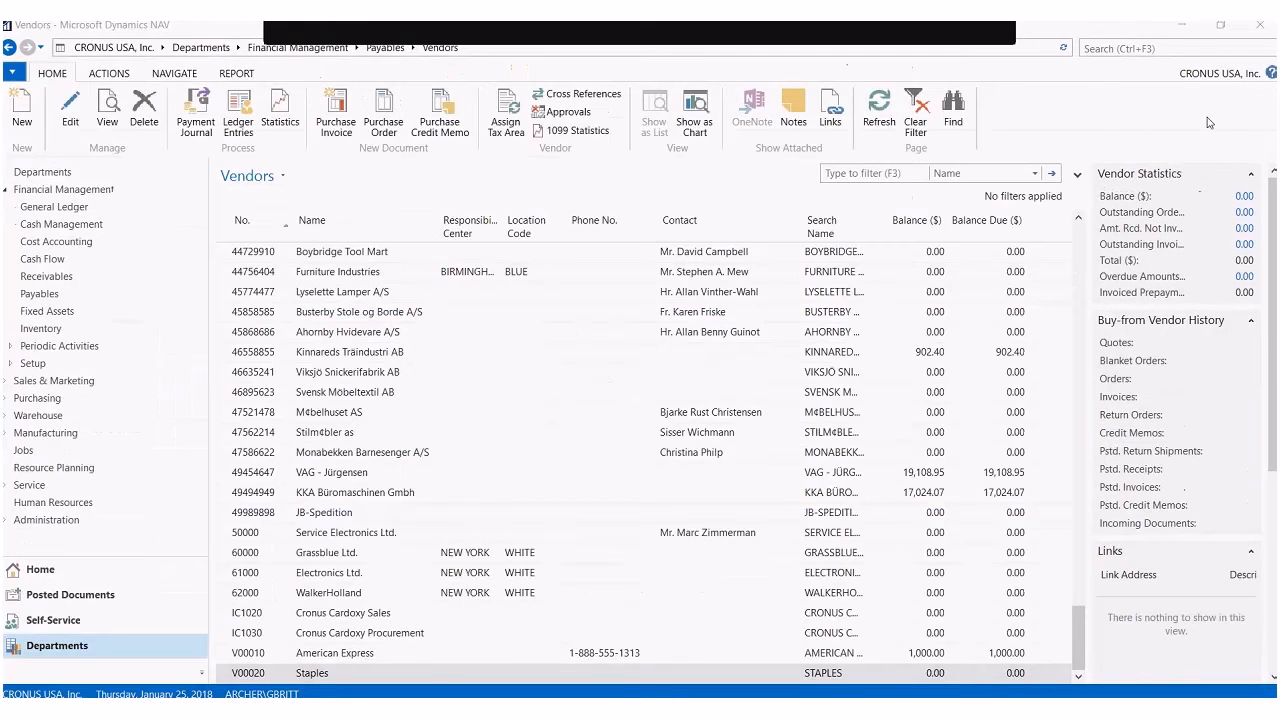
left_click(54, 207)
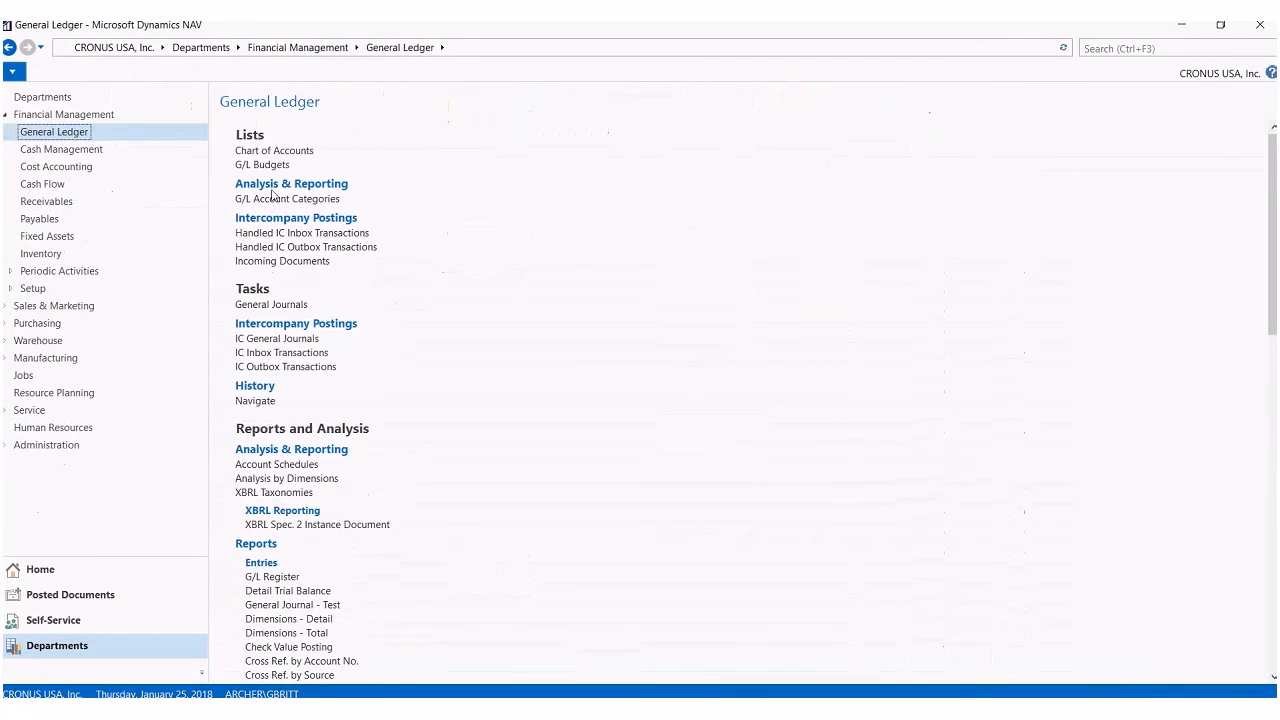
left_click(290, 306)
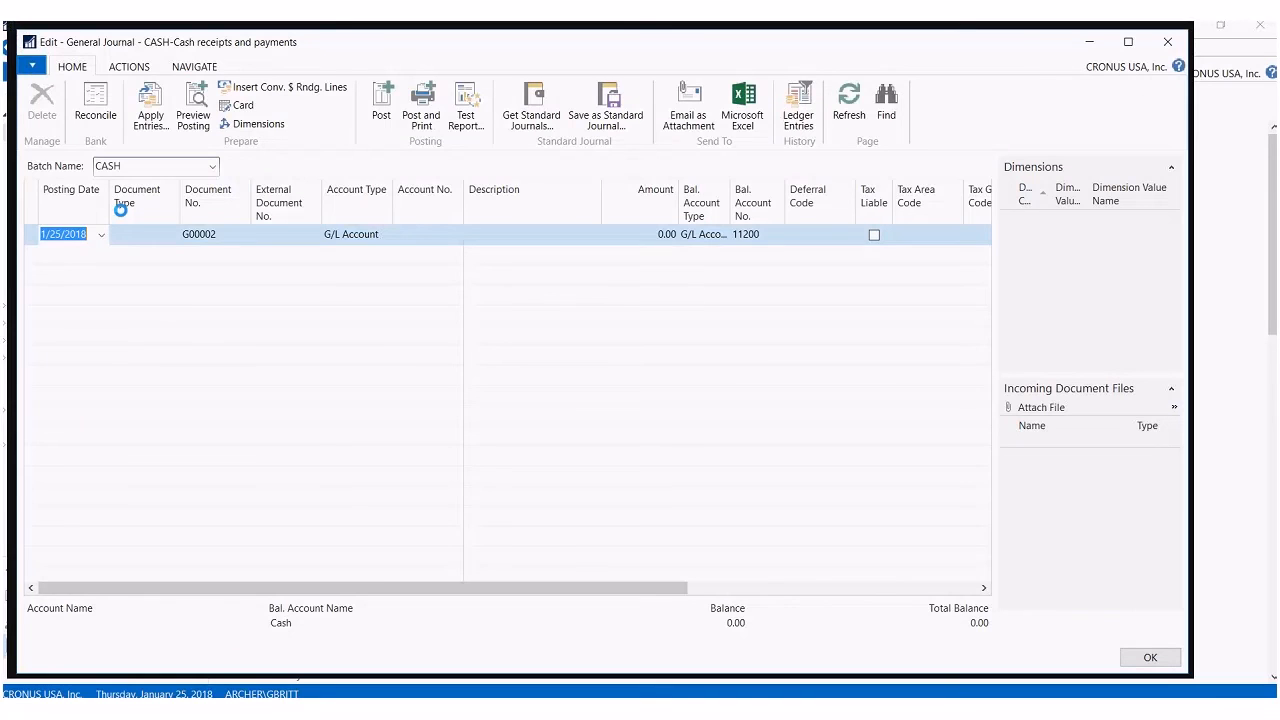
Set the journal line's document type to Invoice and both its document number and external document number to JAN 2018
left_click(143, 238)
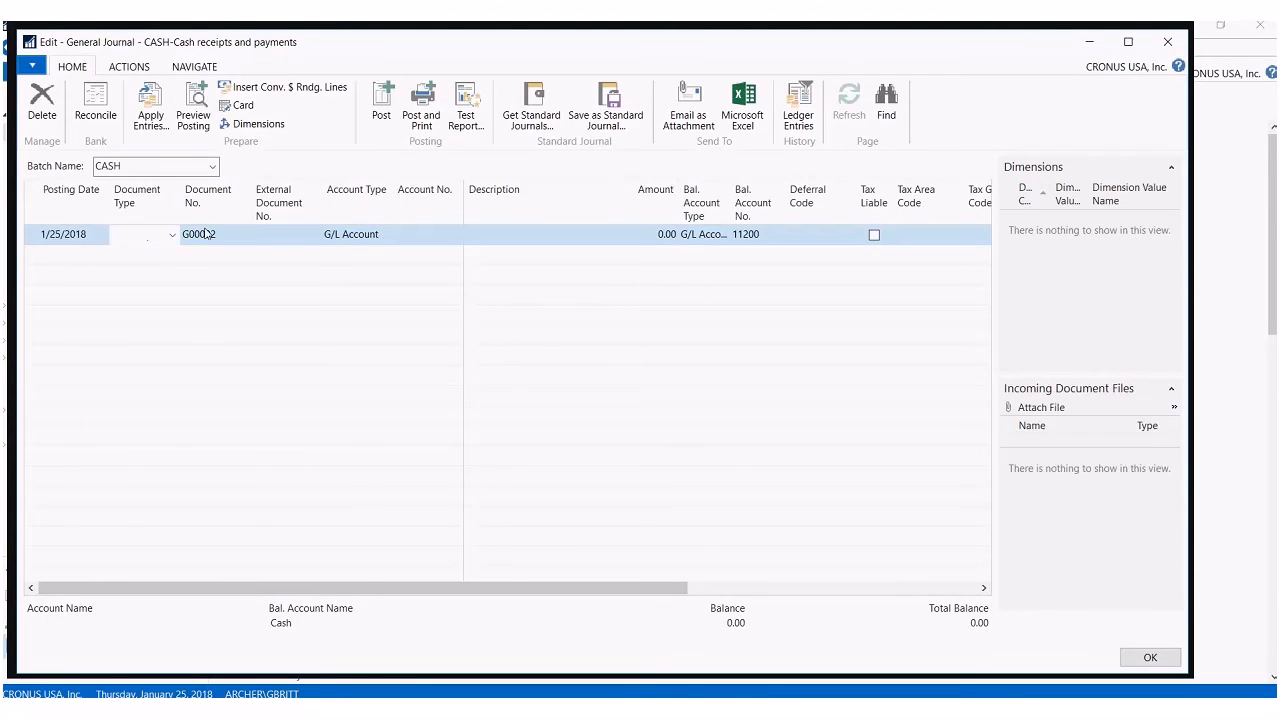
type("i")
left_click(205, 233)
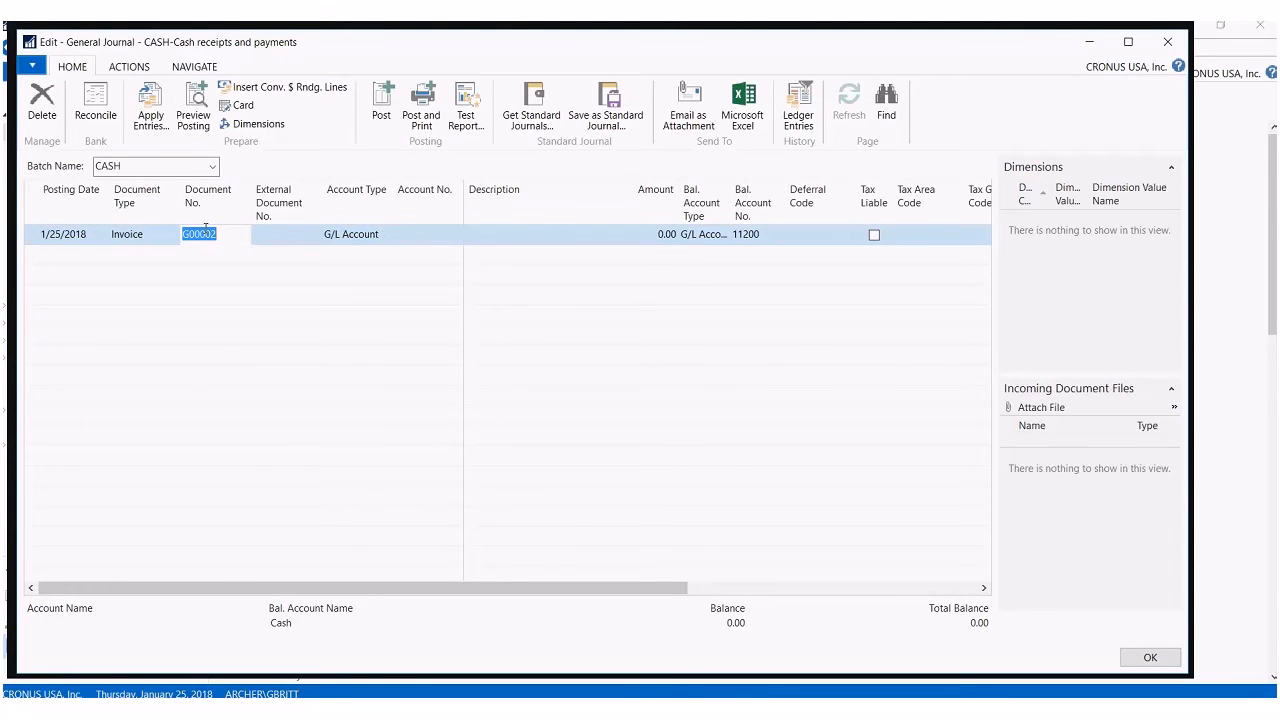
type("jan 2018")
key("Tab")
type("jan 2018")
key("Tab")
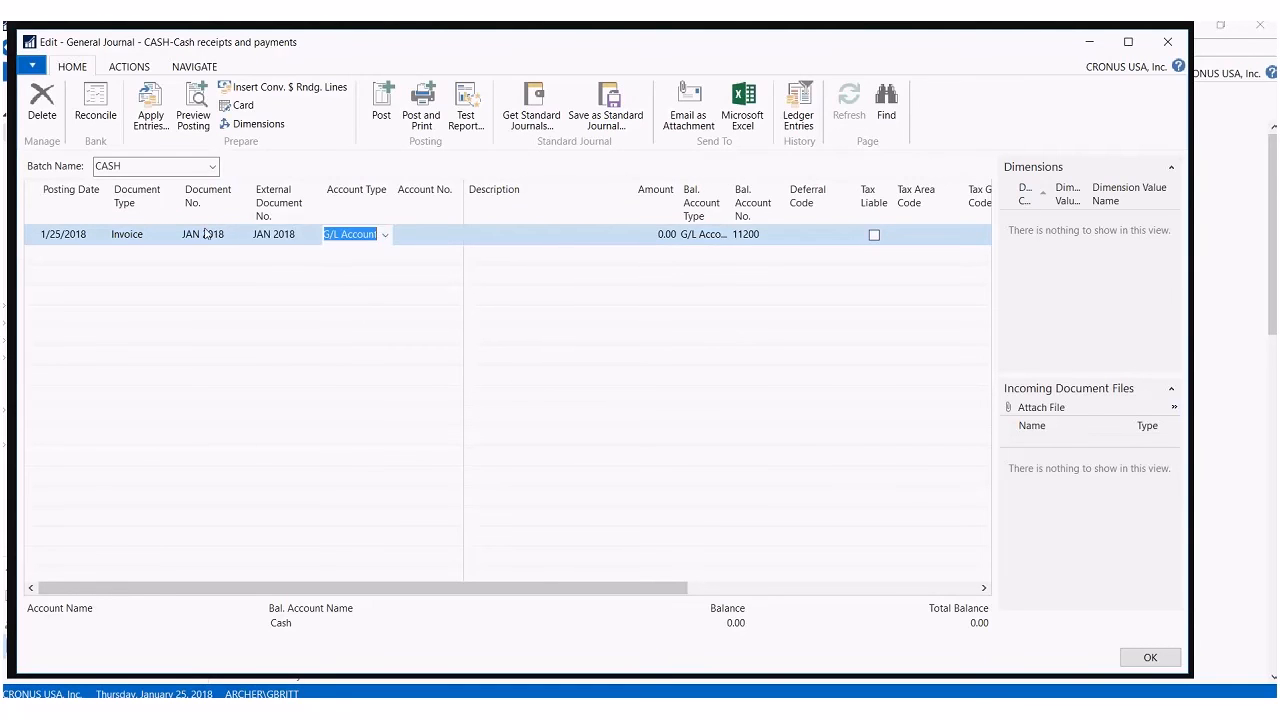
Set the journal line's account type to Vendor and its account to American Express (V00010)
type("v")
key("Tab")
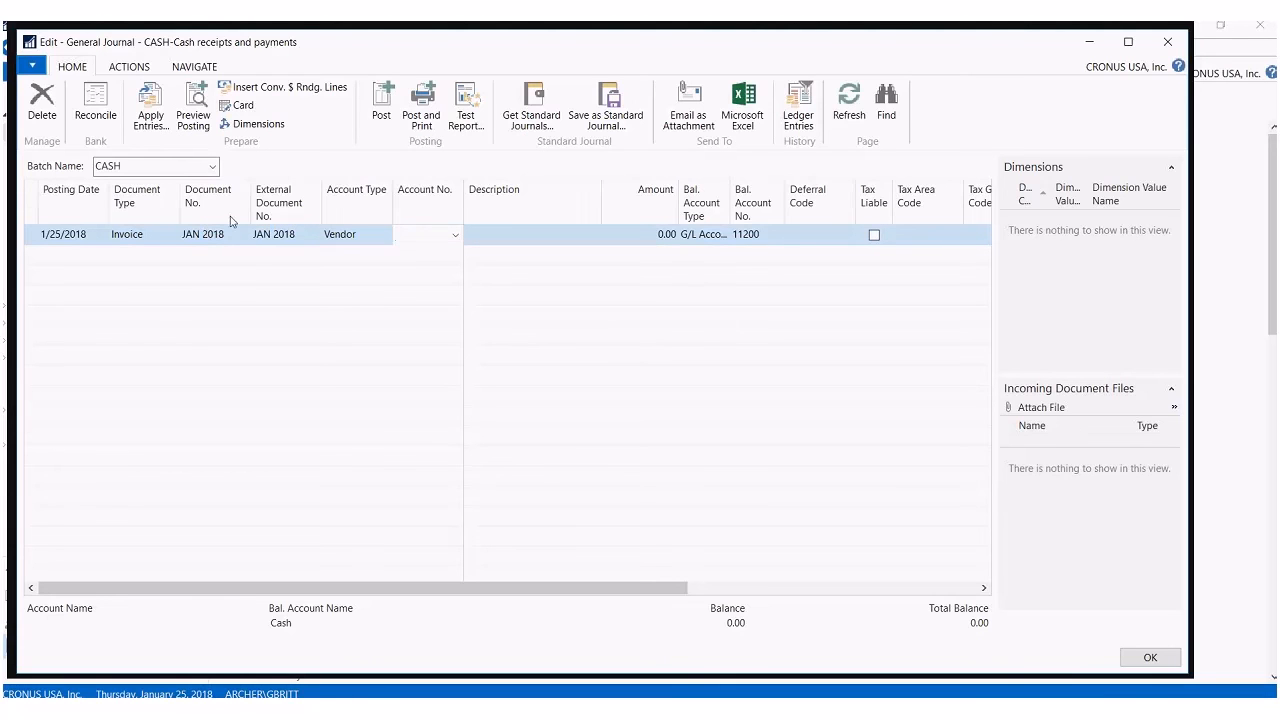
type("am")
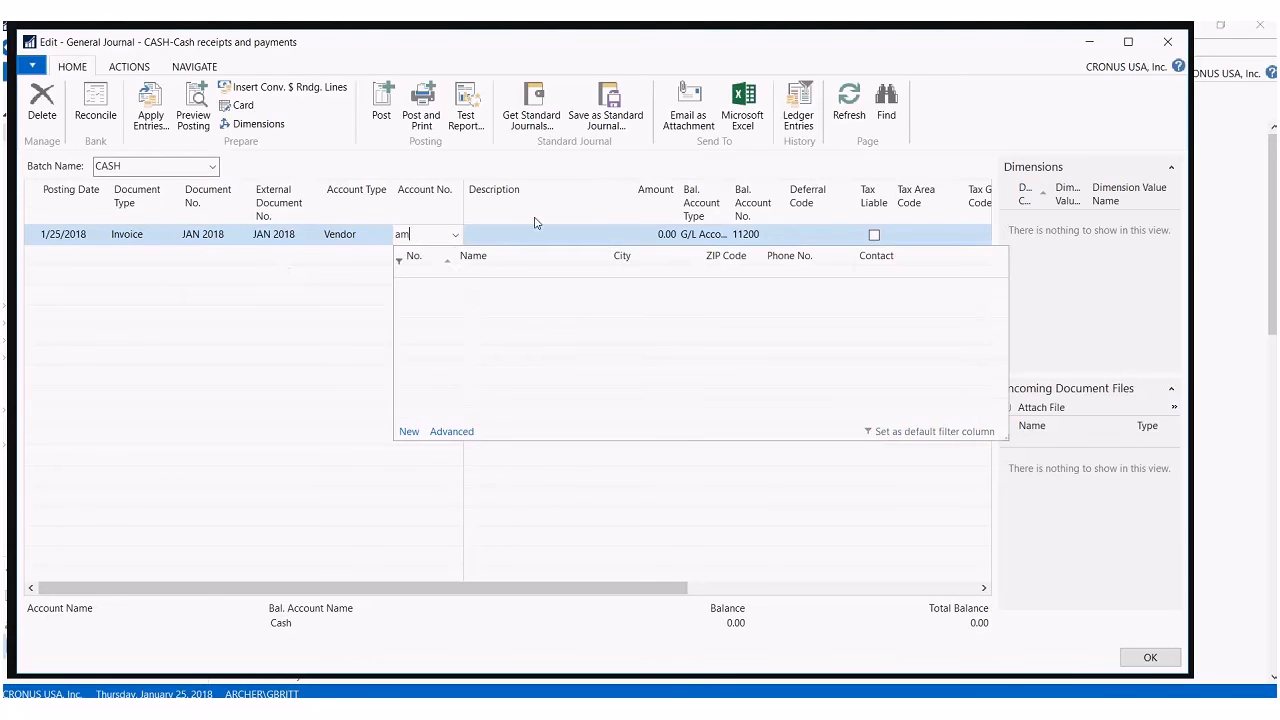
left_click(478, 308)
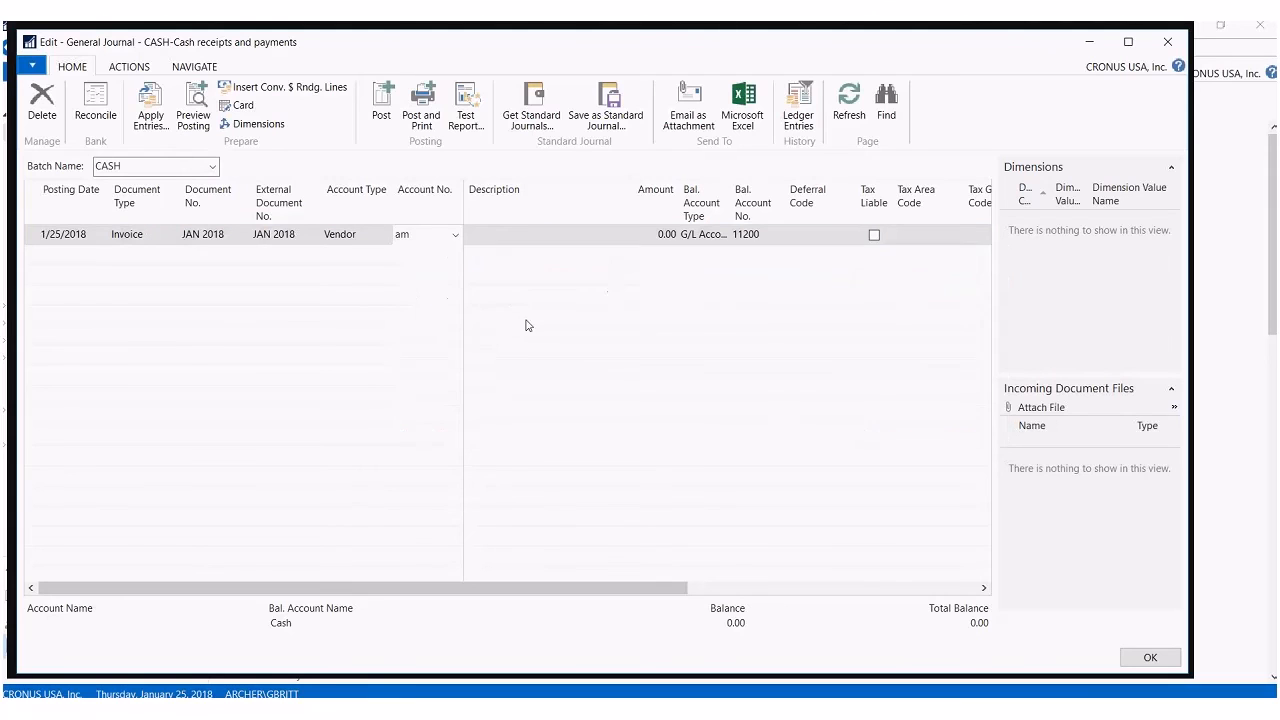
key("Tab")
key("Tab")
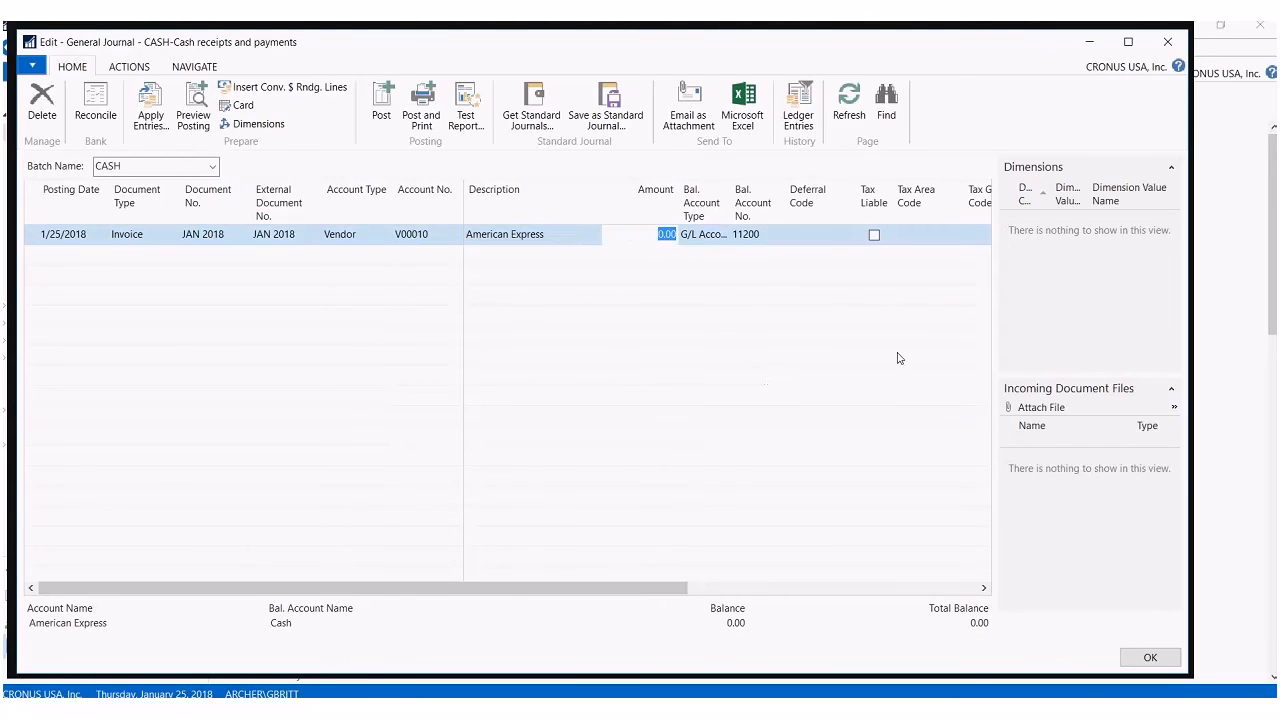
Set the journal line's amount to -100 and its balancing account to G/L account 22010, American Express
type("-100")
key("Tab")
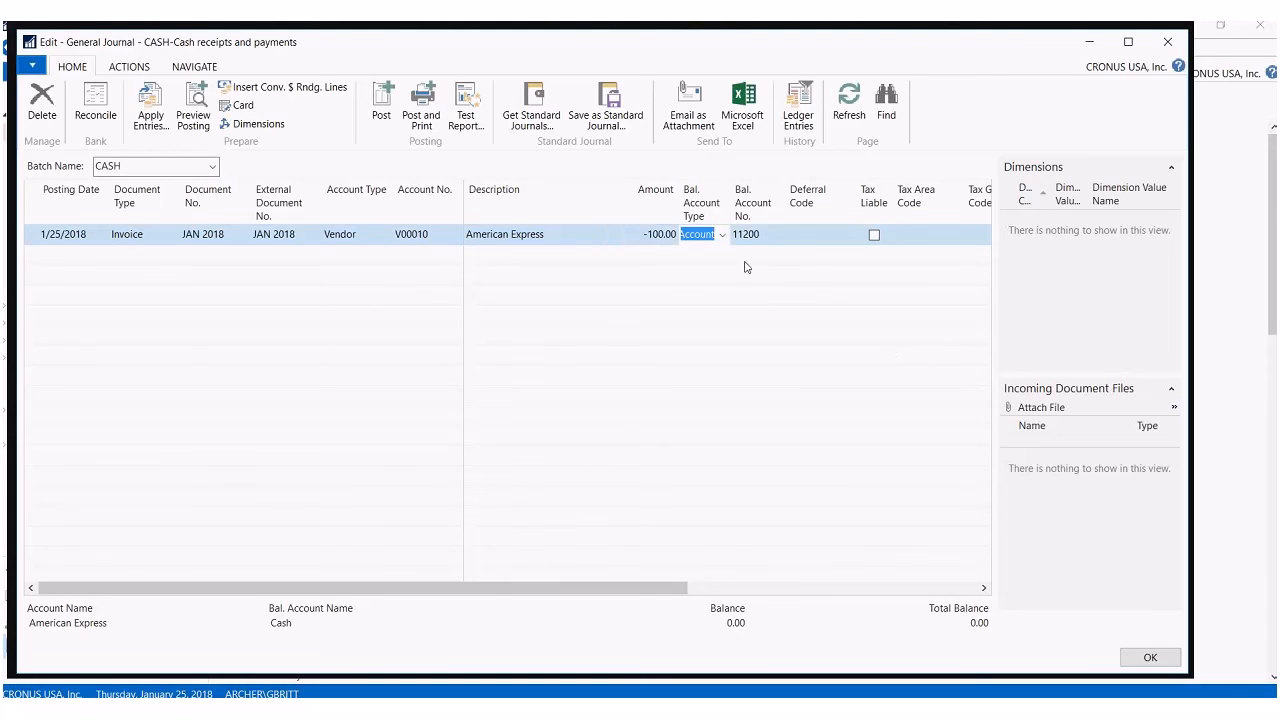
left_click(783, 241)
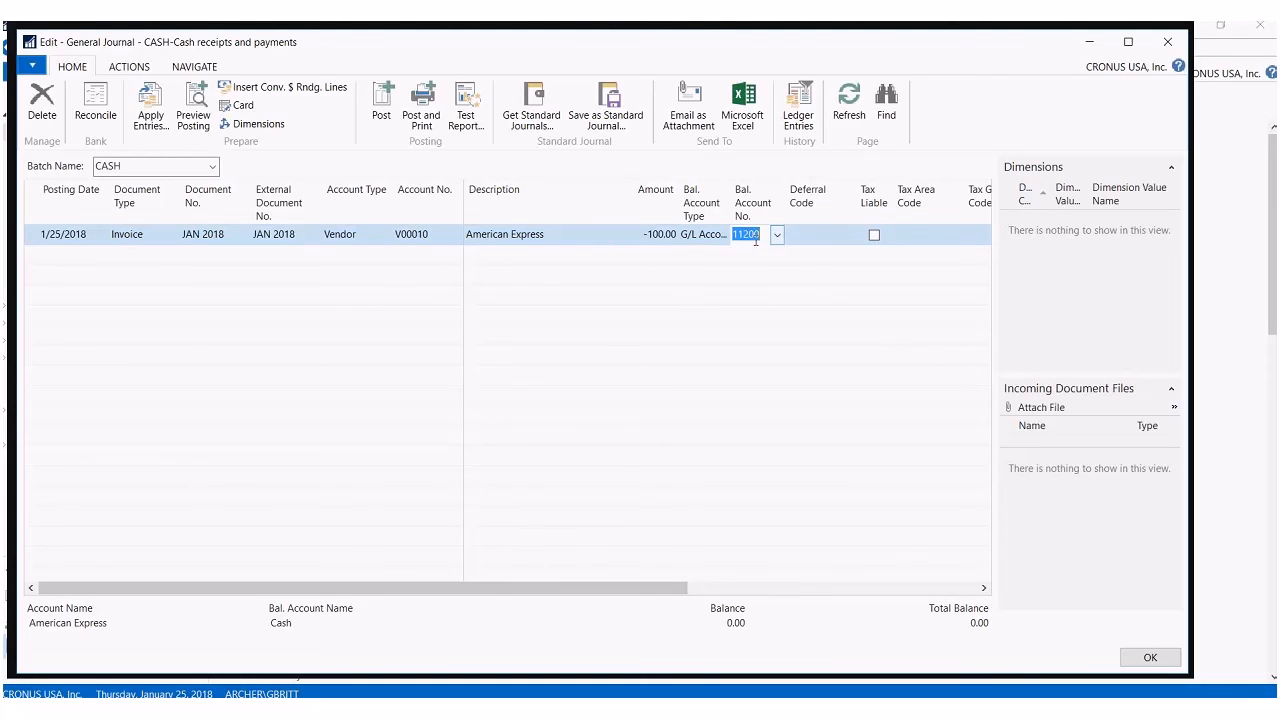
type("22")
left_click(773, 241)
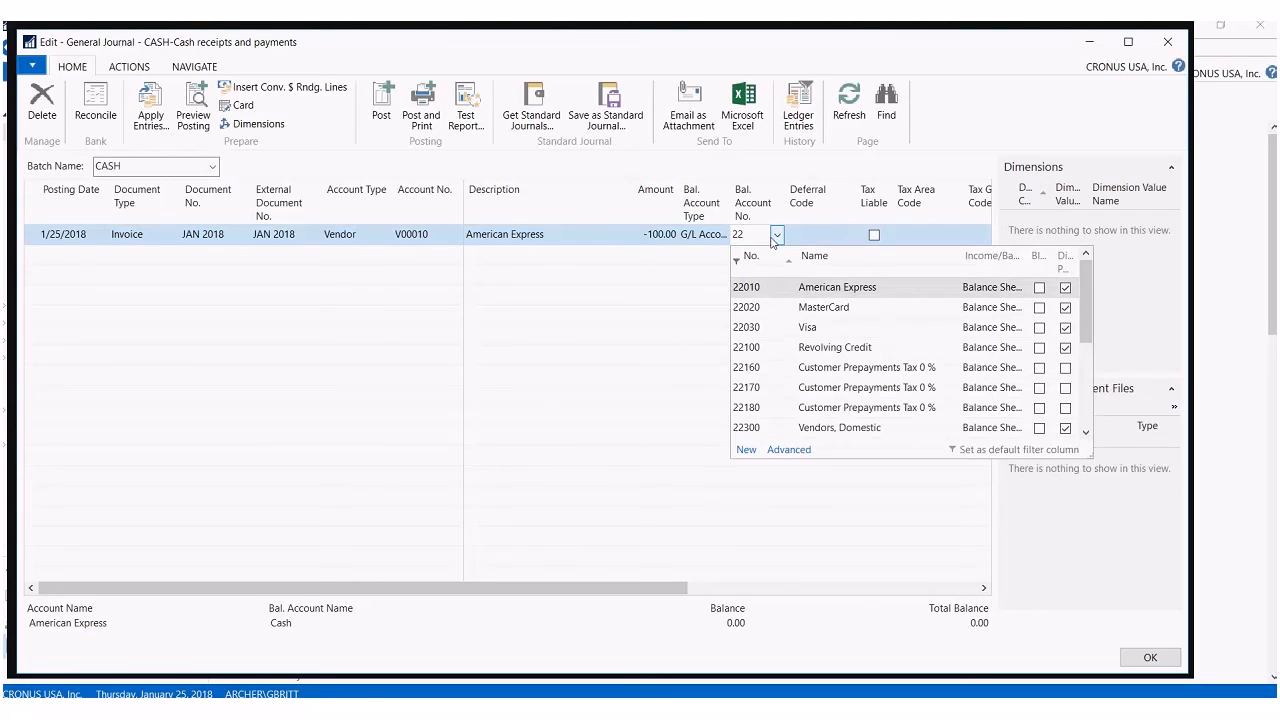
left_click(836, 290)
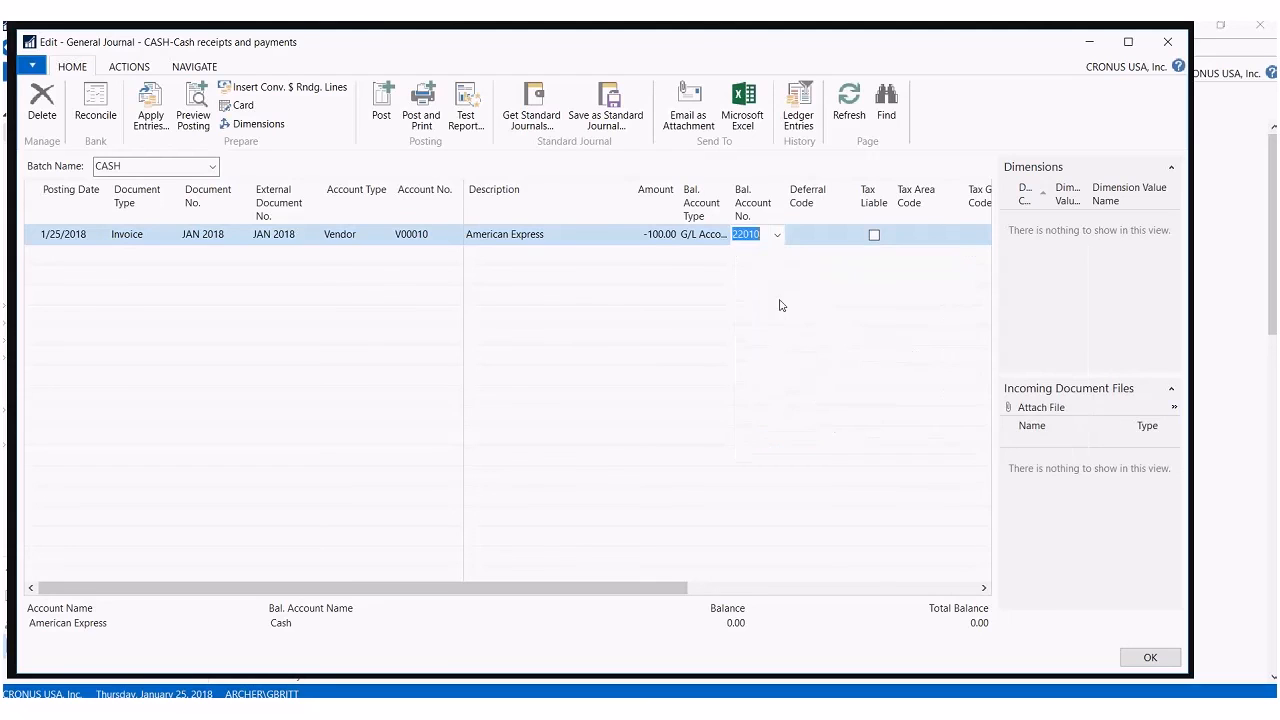
left_click_drag(594, 596, 630, 592)
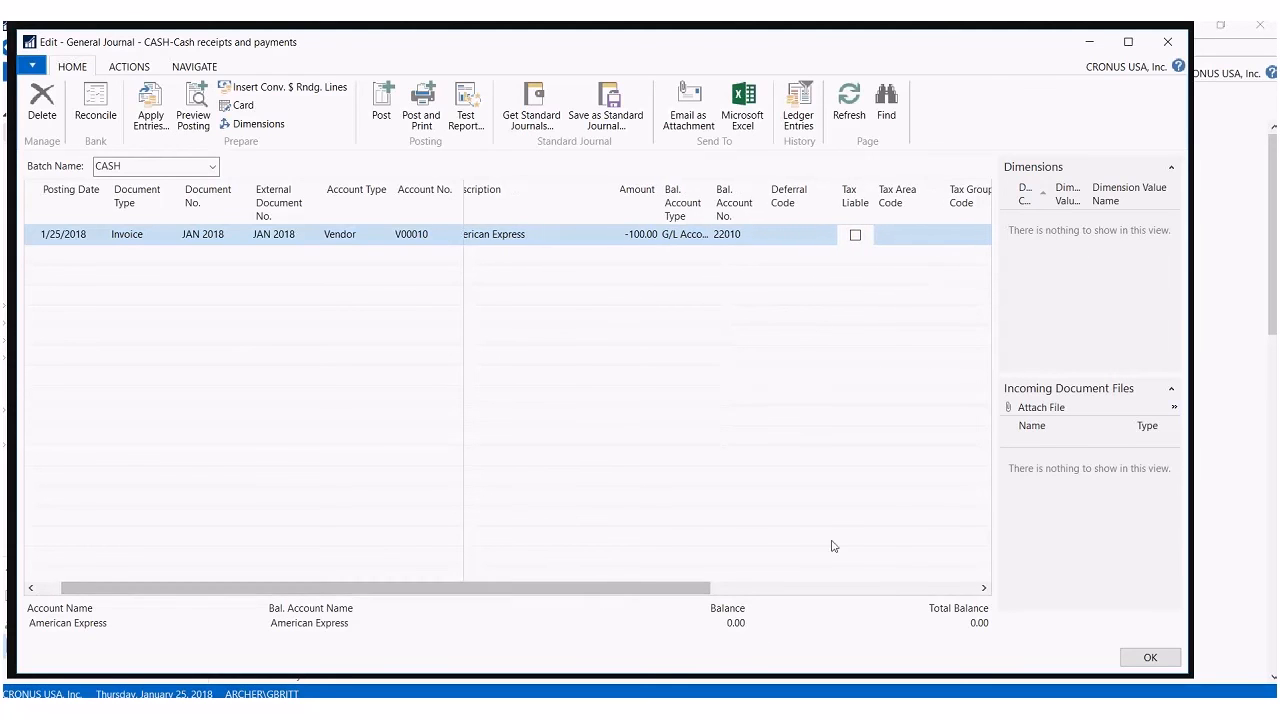
Try to post the American Express invoice line from the general journal
left_click(380, 88)
left_click(605, 378)
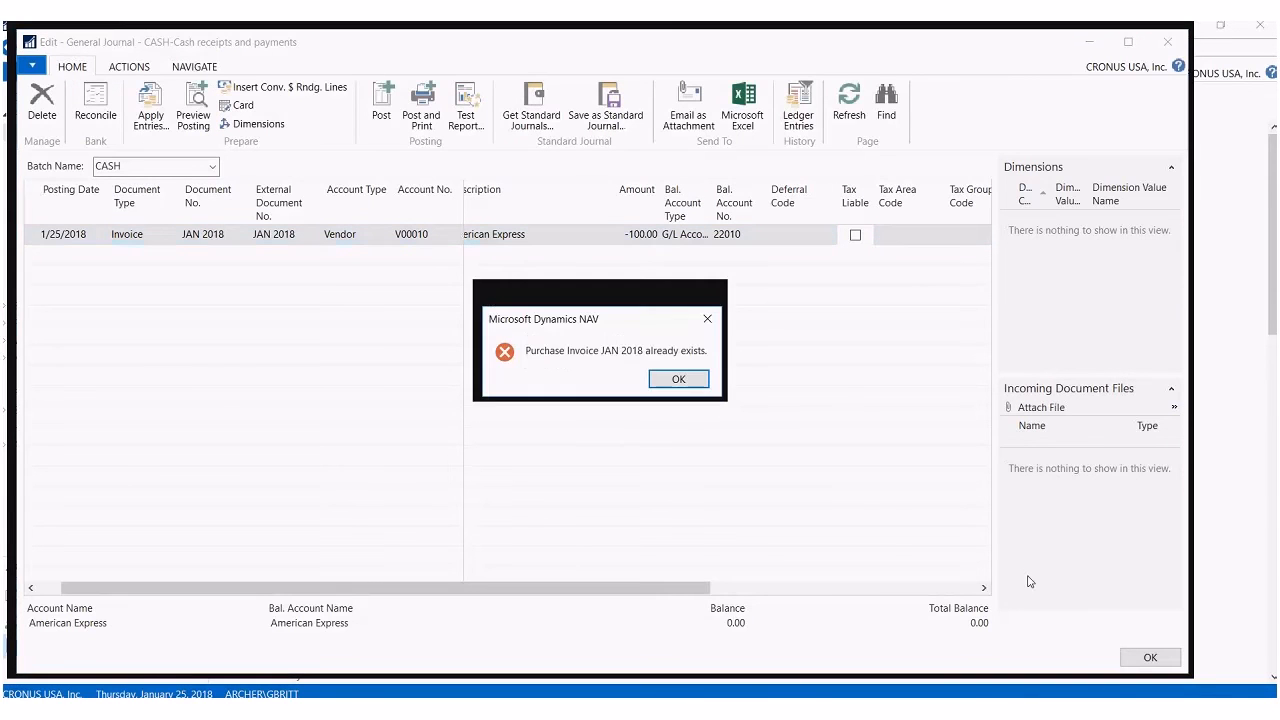
left_click(678, 379)
Change the journal line's document number and external document number to JAN 1 2018
left_click(203, 234)
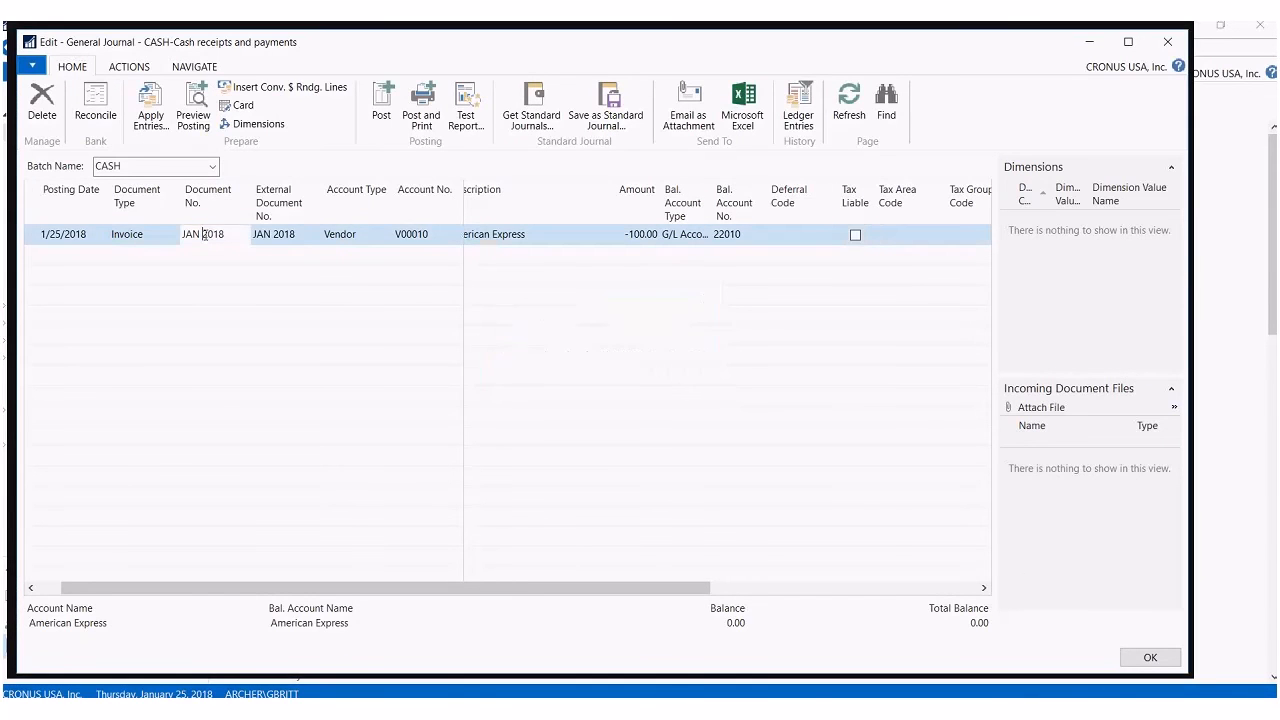
type("1")
key("Tab")
left_click(273, 234)
type("1")
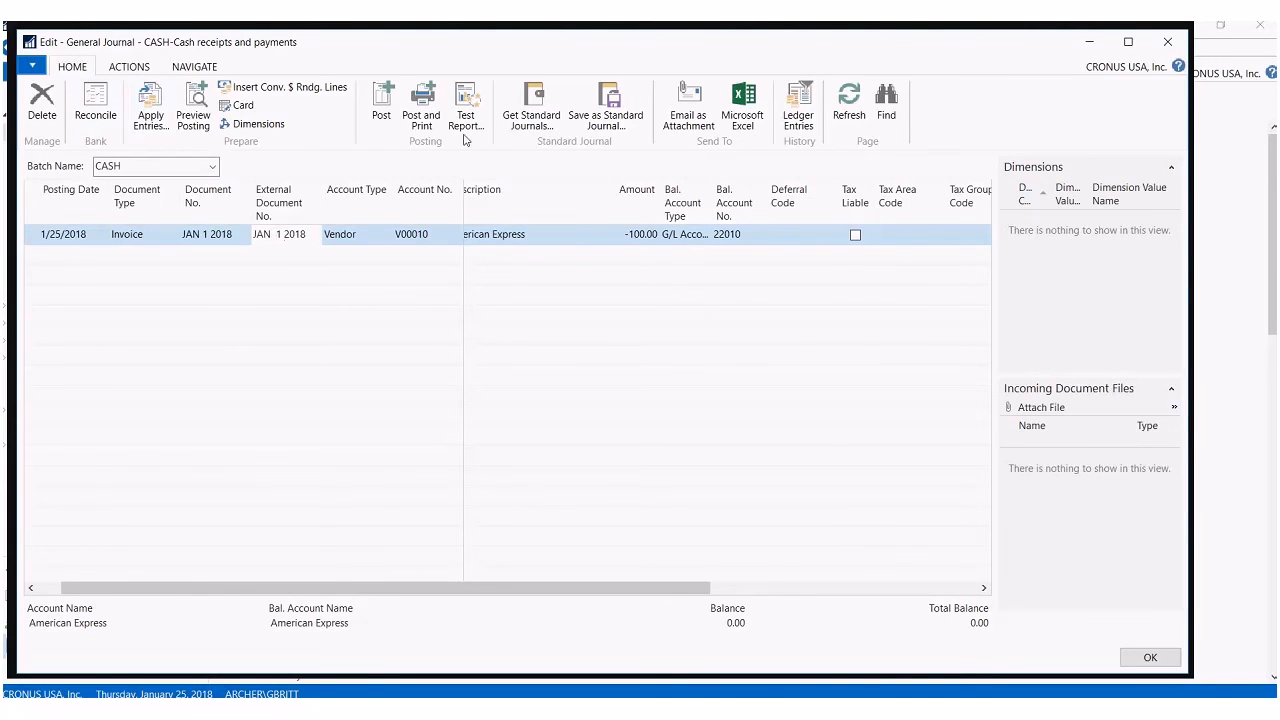
Post the American Express invoice journal line and close the general journal
left_click(381, 100)
left_click(622, 386)
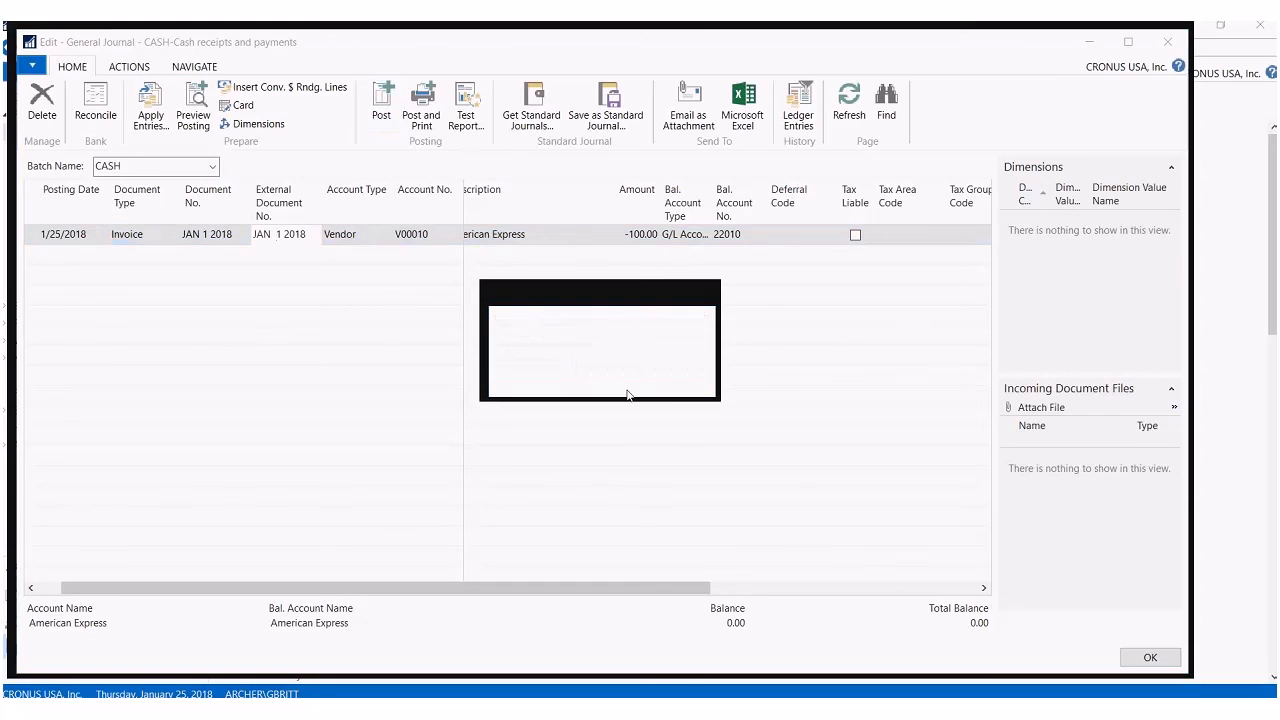
key("Return")
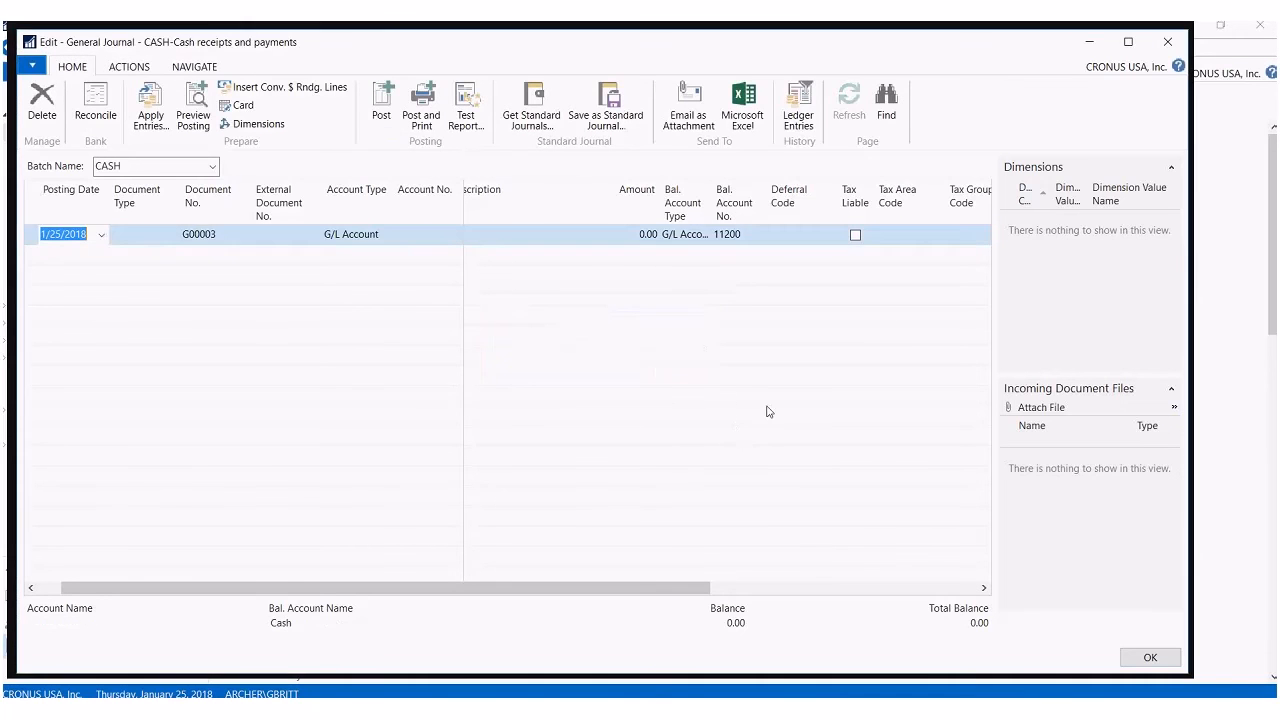
key("Escape")
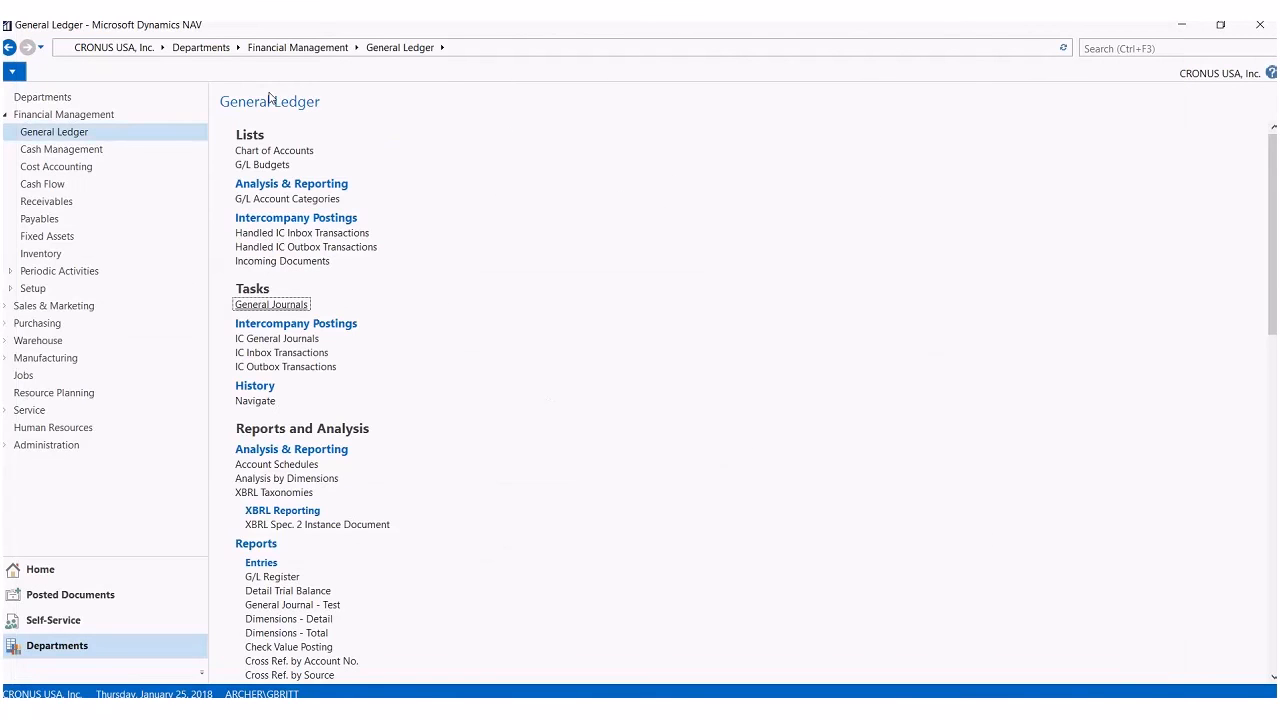
Open the chart of accounts and check the net change and balance of account 22010, American Express
left_click(274, 150)
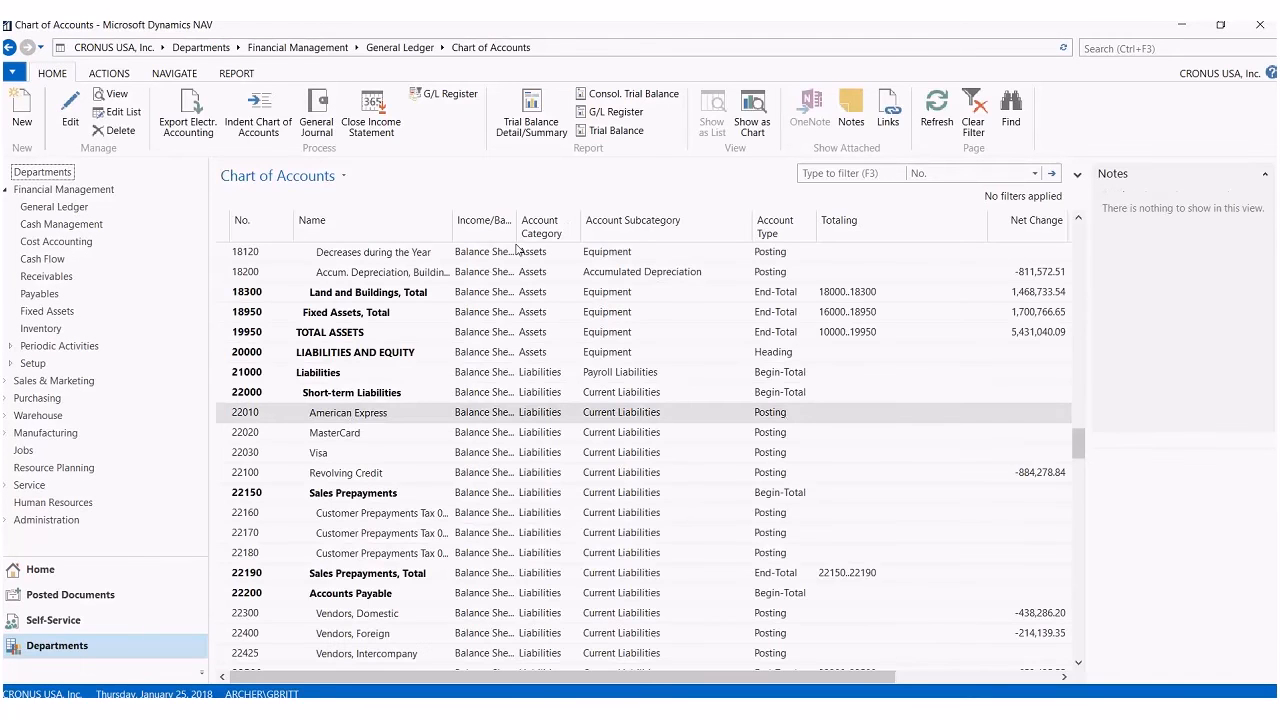
left_click(1020, 418)
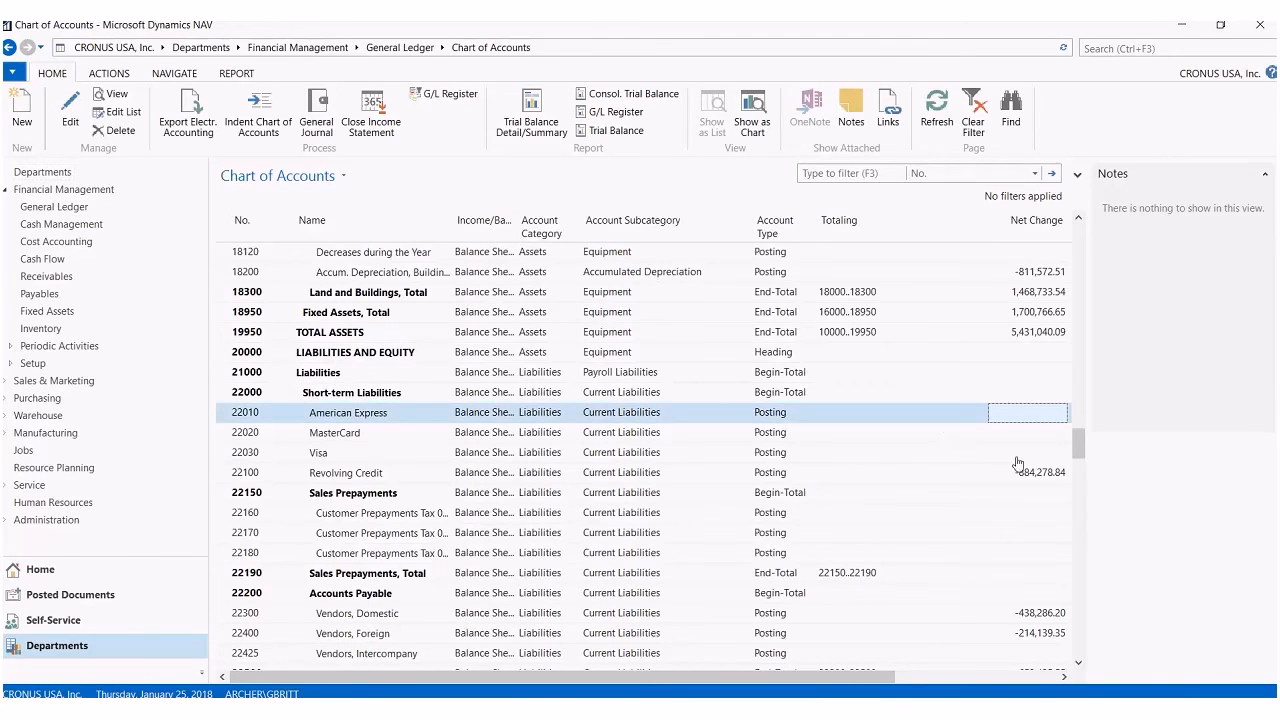
left_click_drag(895, 680, 1058, 682)
left_click(914, 414)
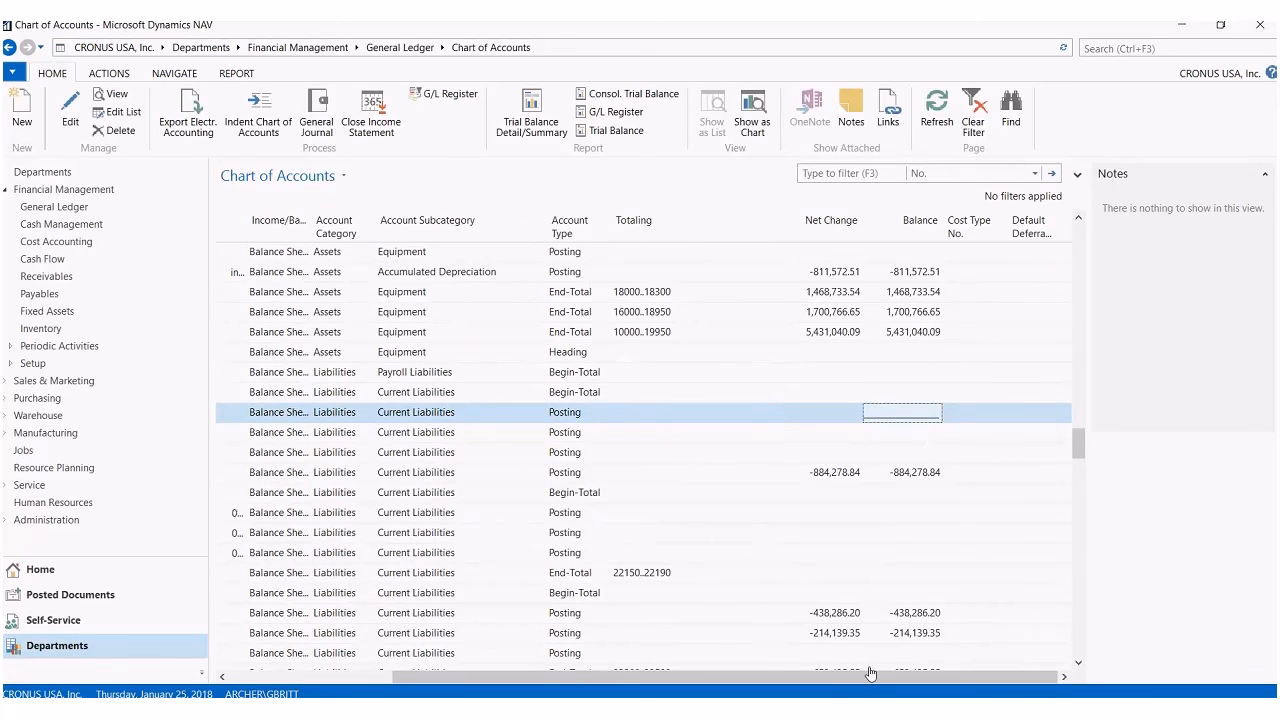
left_click_drag(870, 674, 715, 682)
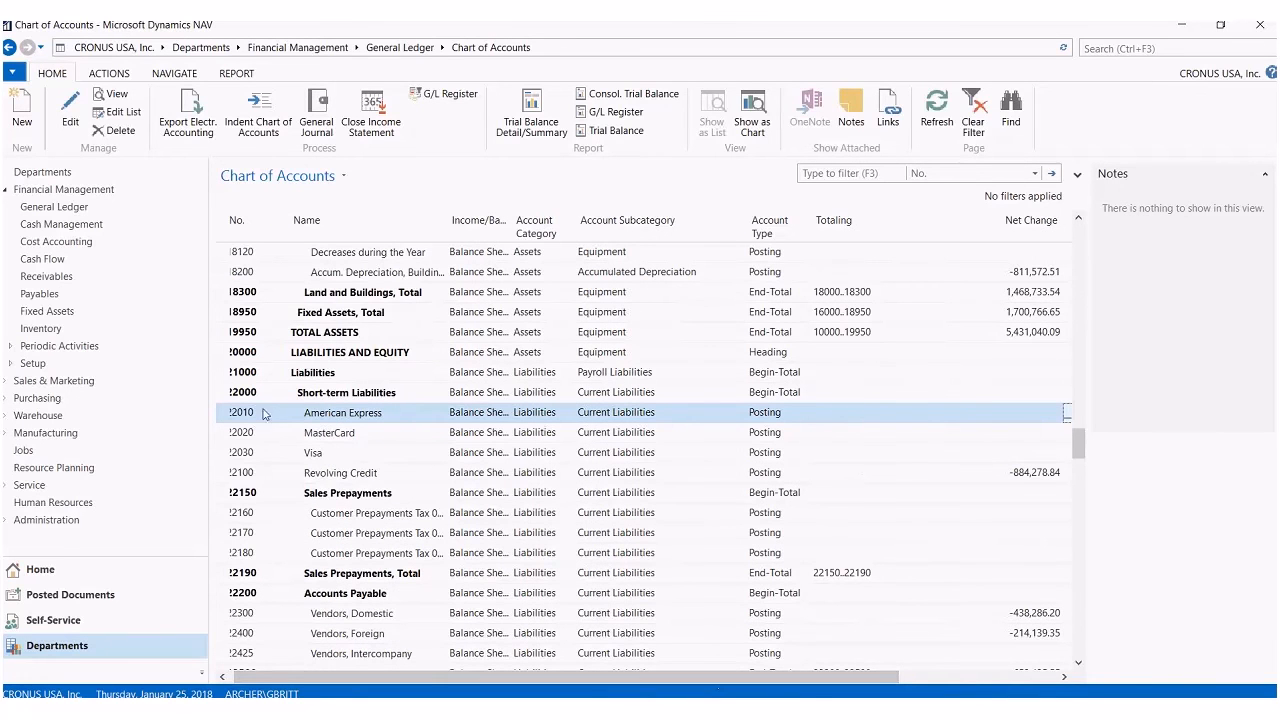
Find American Express in the vendor list of Payables and open its vendor card
left_click(40, 294)
left_click(253, 151)
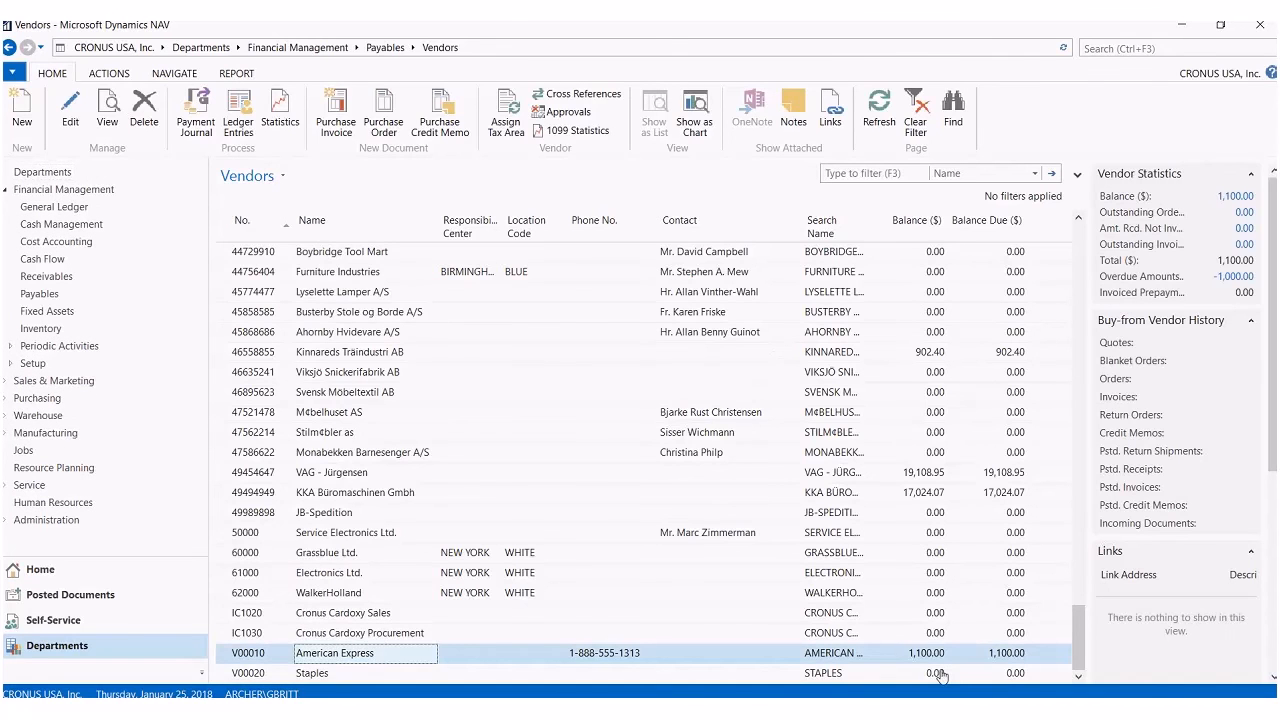
double_click(914, 654)
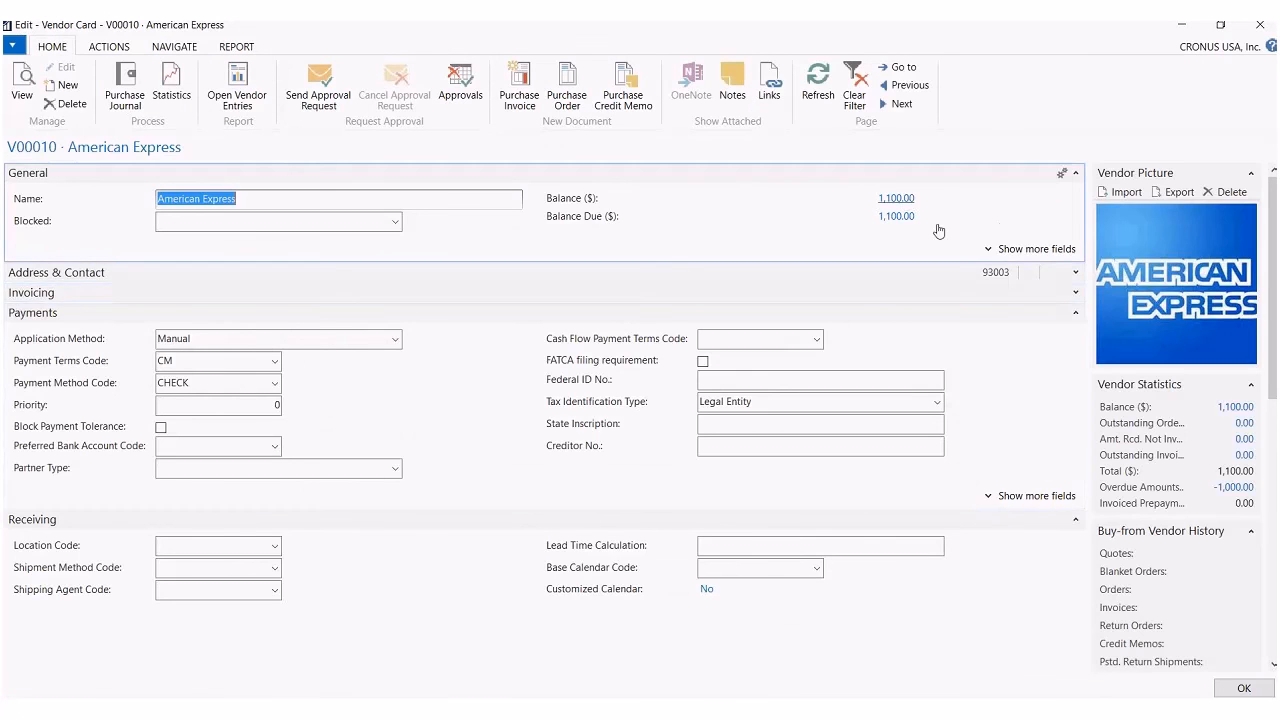
Examine the vendor ledger entries behind the American Express balance and return to the vendor card
left_click(904, 200)
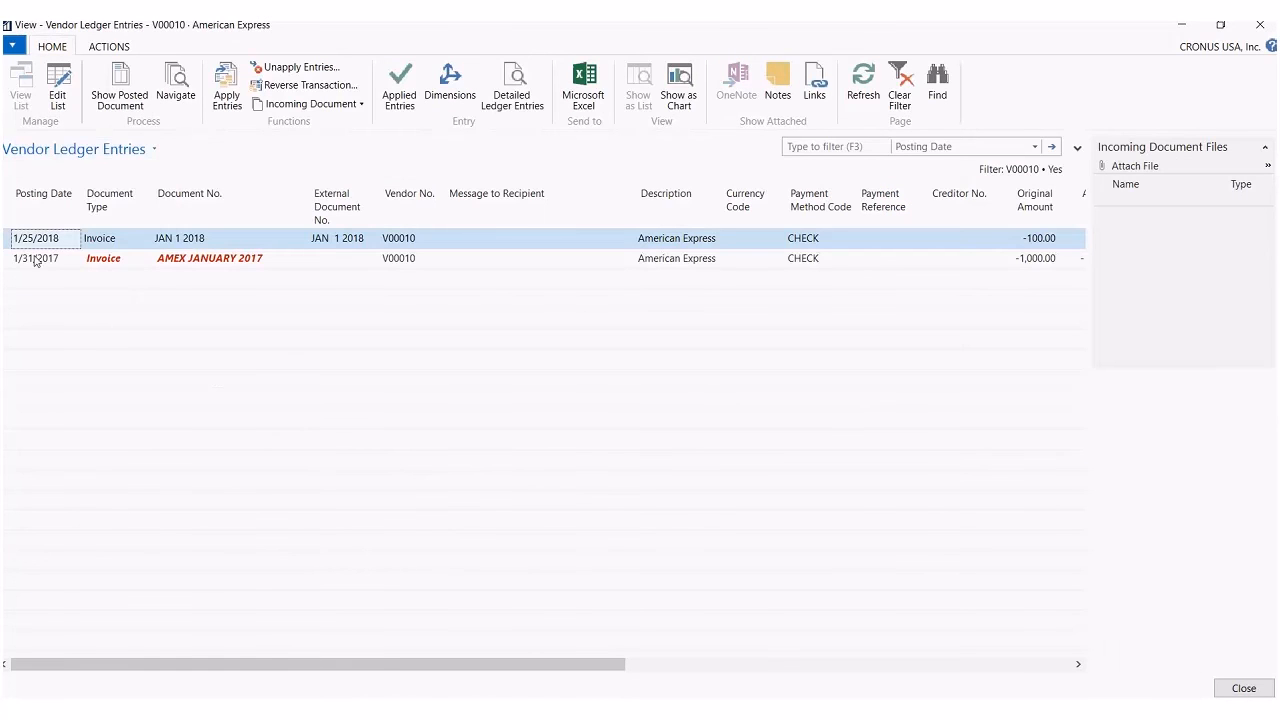
left_click(329, 240)
left_click(35, 245)
key("Escape")
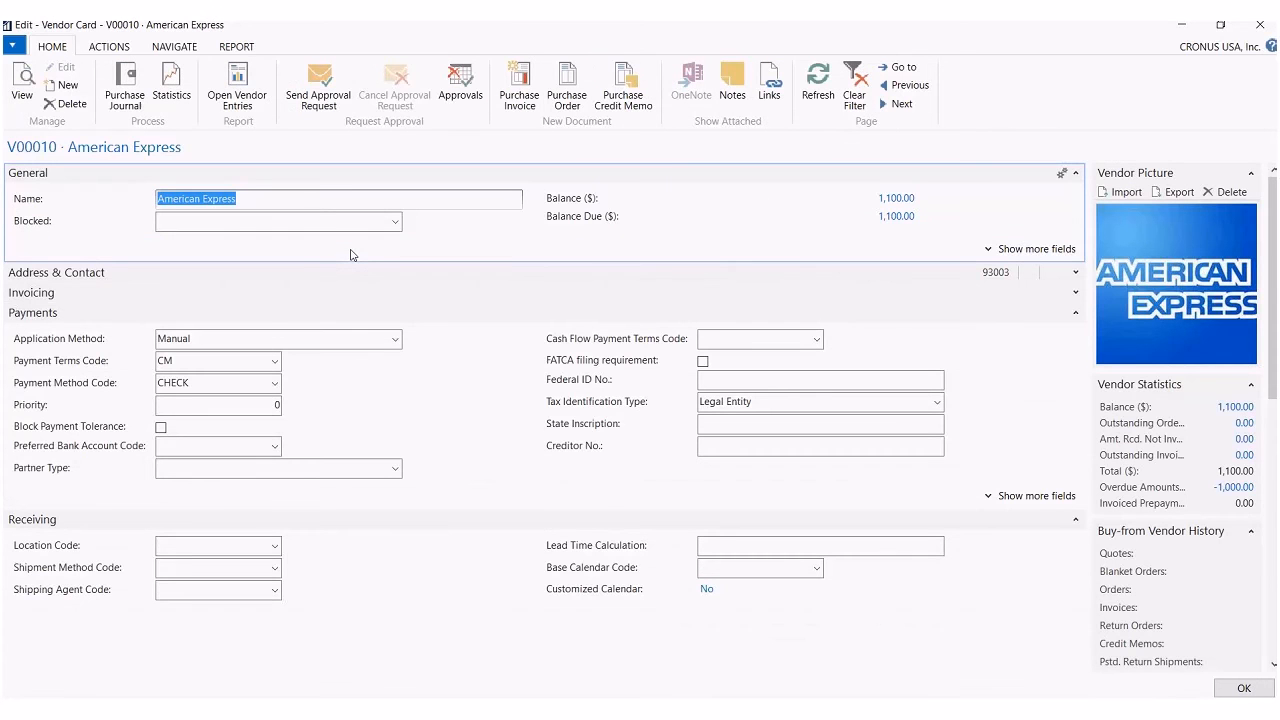